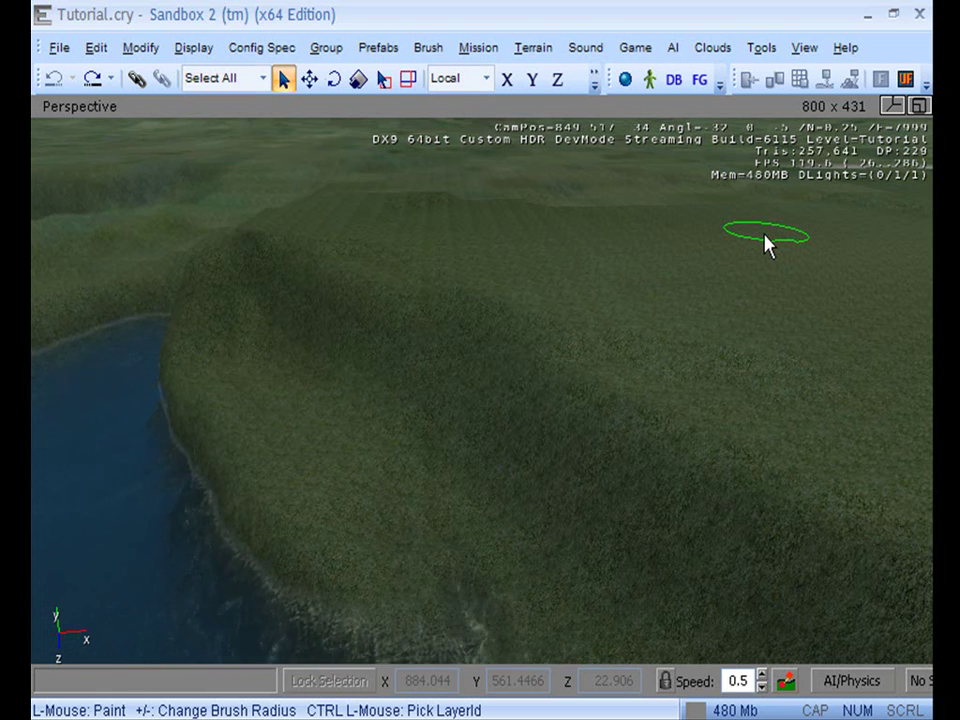
Delete the old Sand layer in the Terrain Layers Editor.
click(507, 79)
click(531, 47)
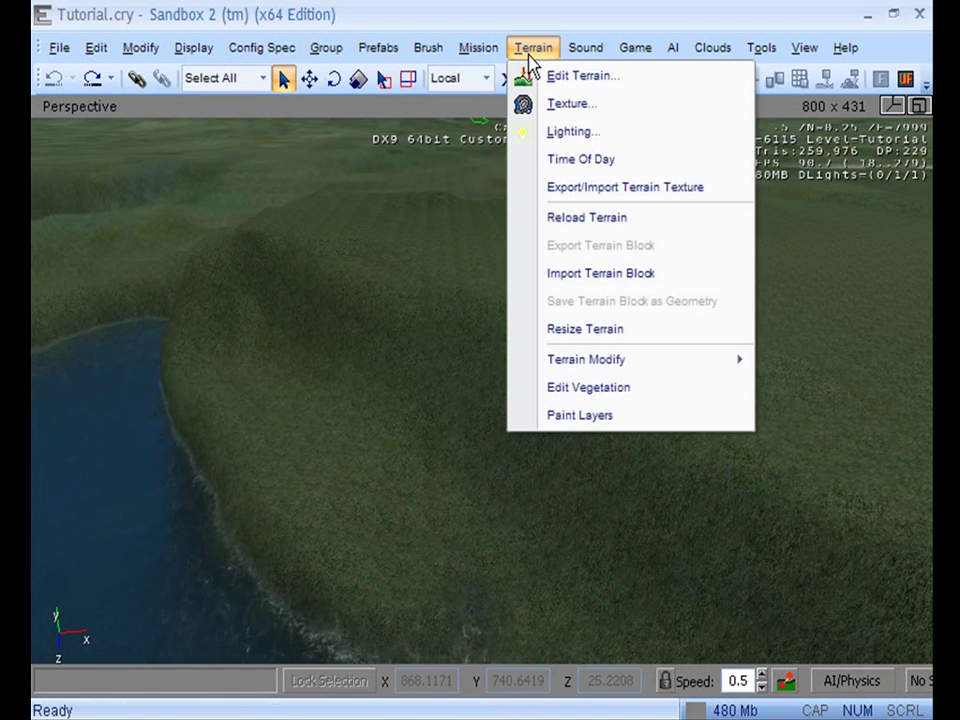
click(556, 106)
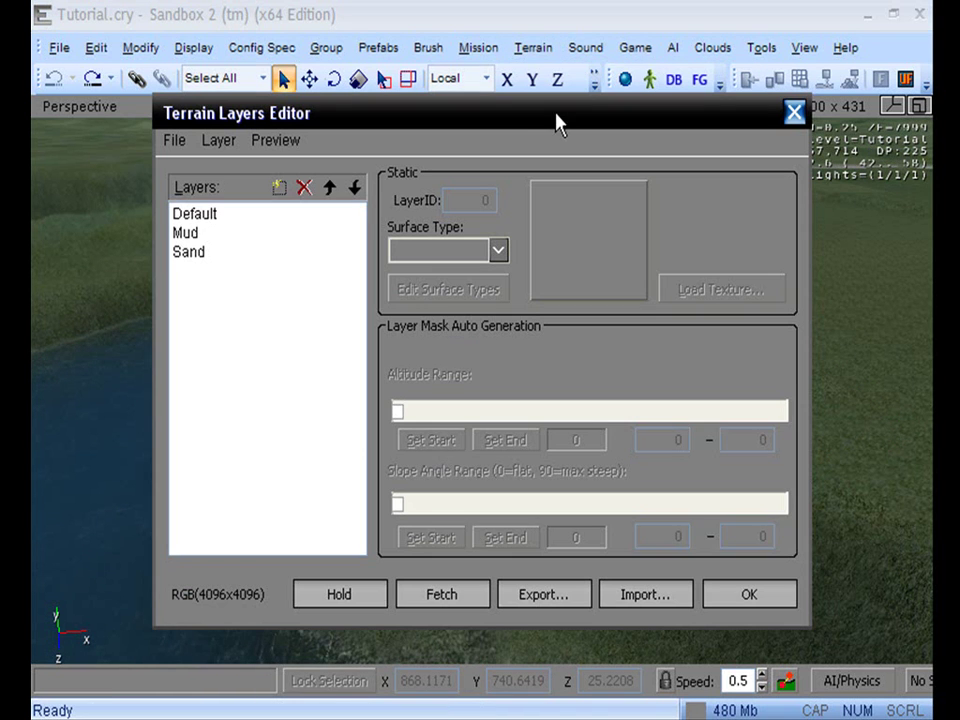
click(273, 256)
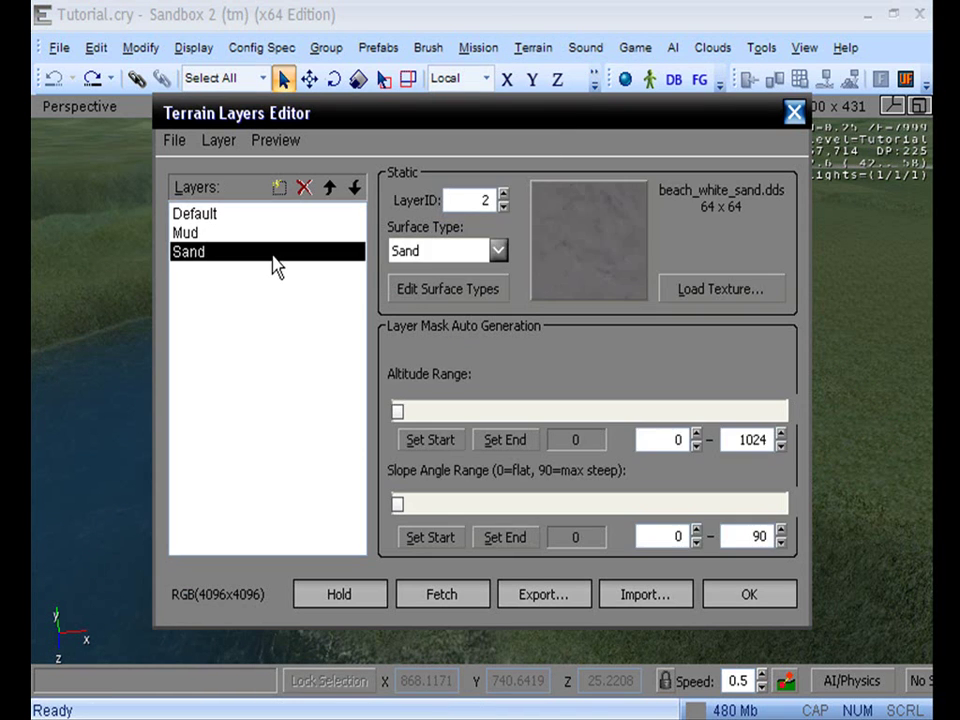
click(304, 190)
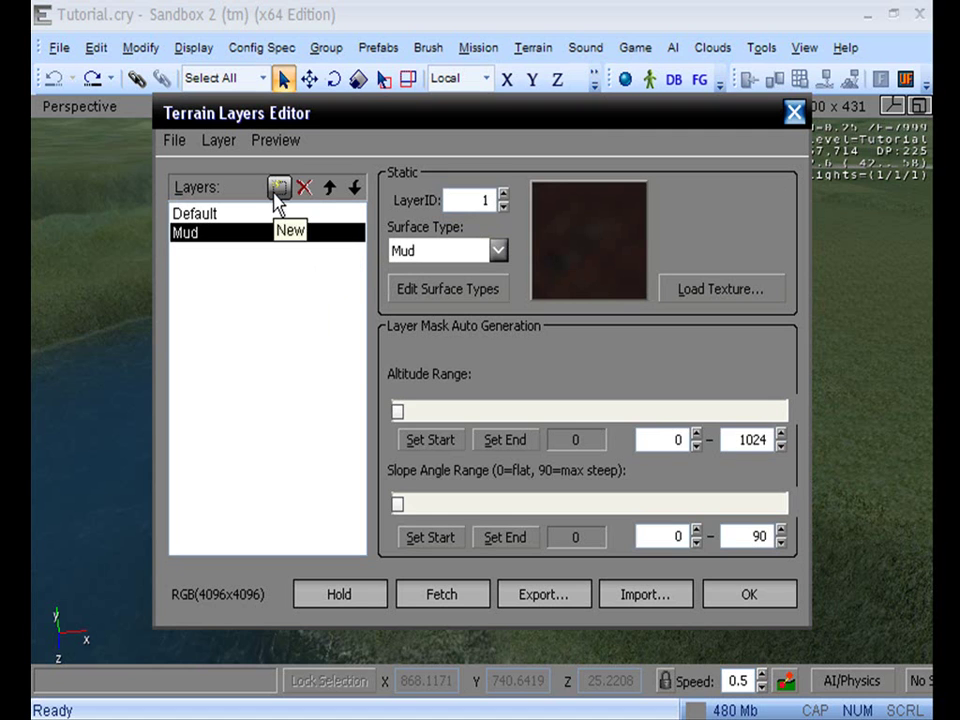
Add a new terrain layer named 'Sand' and select it.
click(278, 190)
text(Sand)
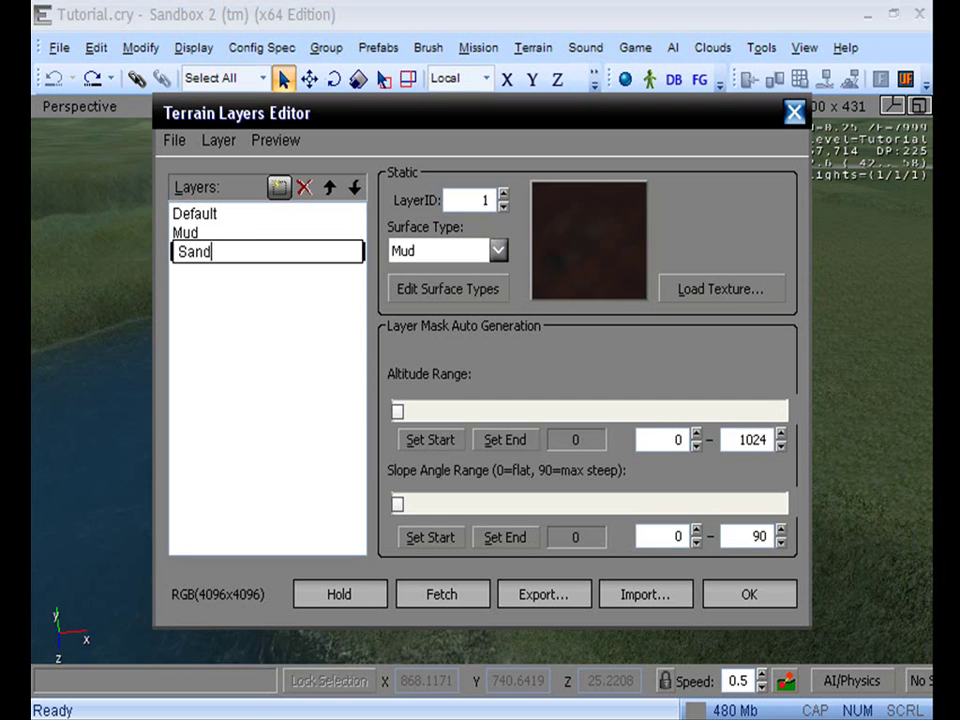
key(Return)
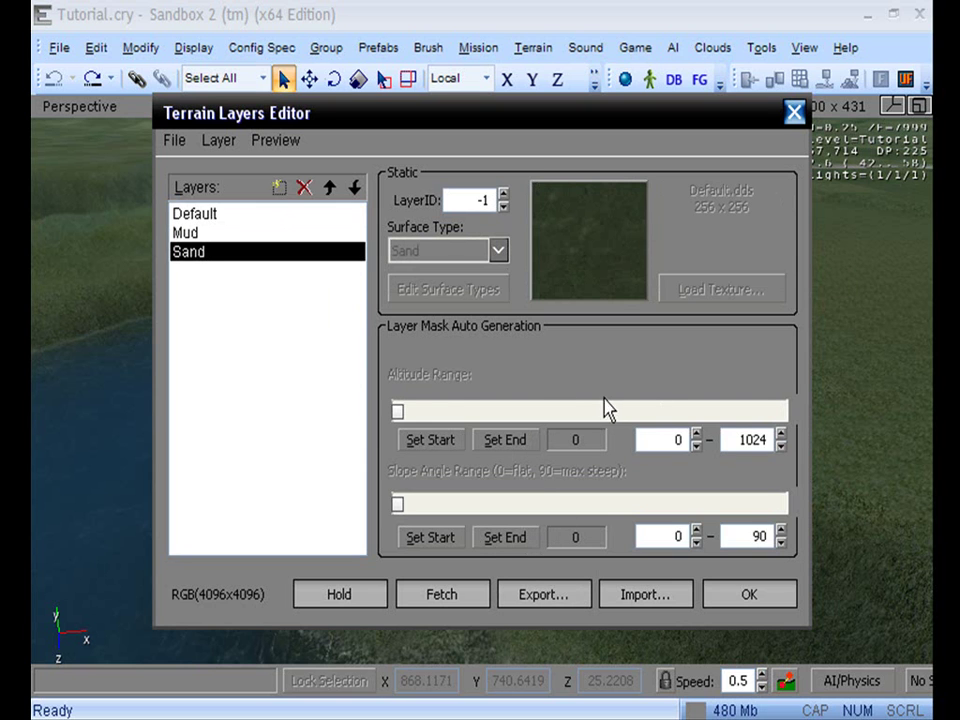
click(199, 257)
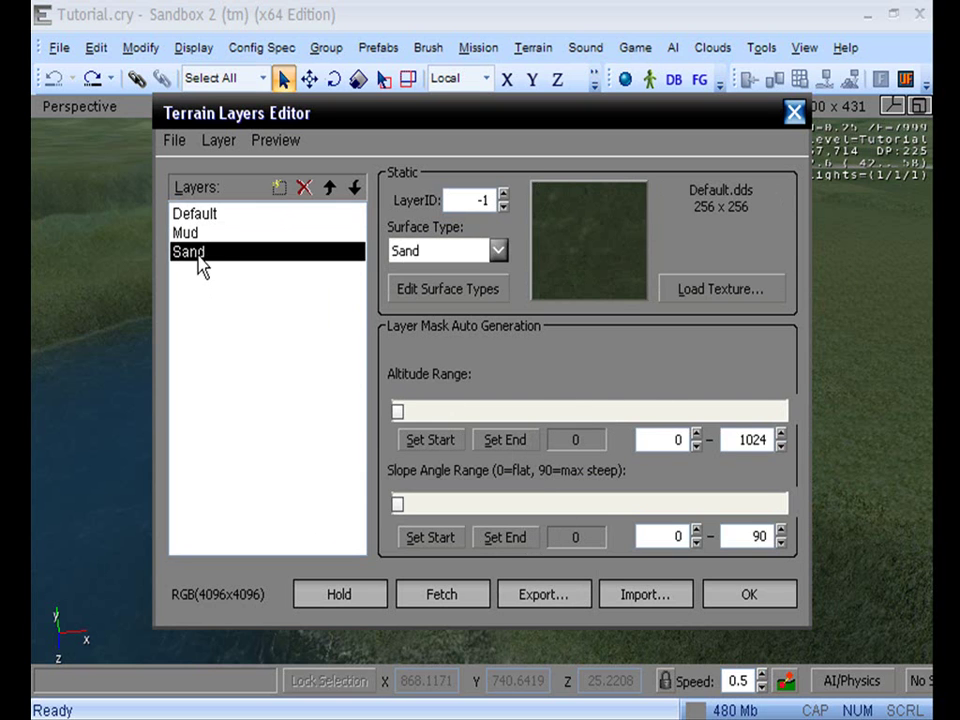
Remove the old Sand entry from the surface types.
click(488, 294)
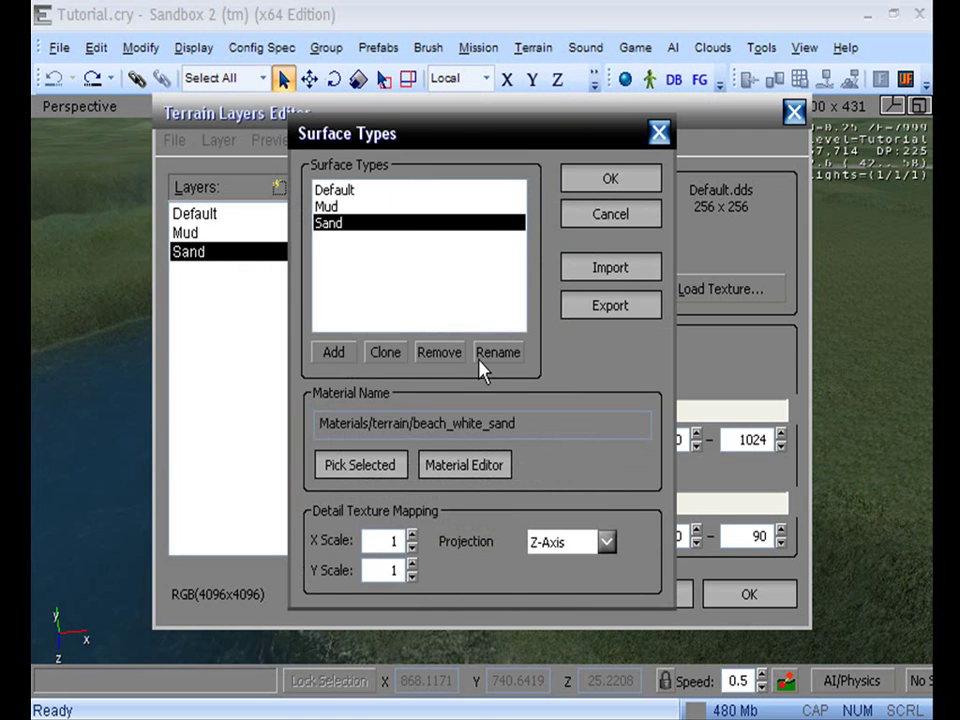
click(440, 353)
mouse_move(520, 141)
mouse_down()
mouse_move(699, 137)
mouse_move(527, 160)
mouse_up()
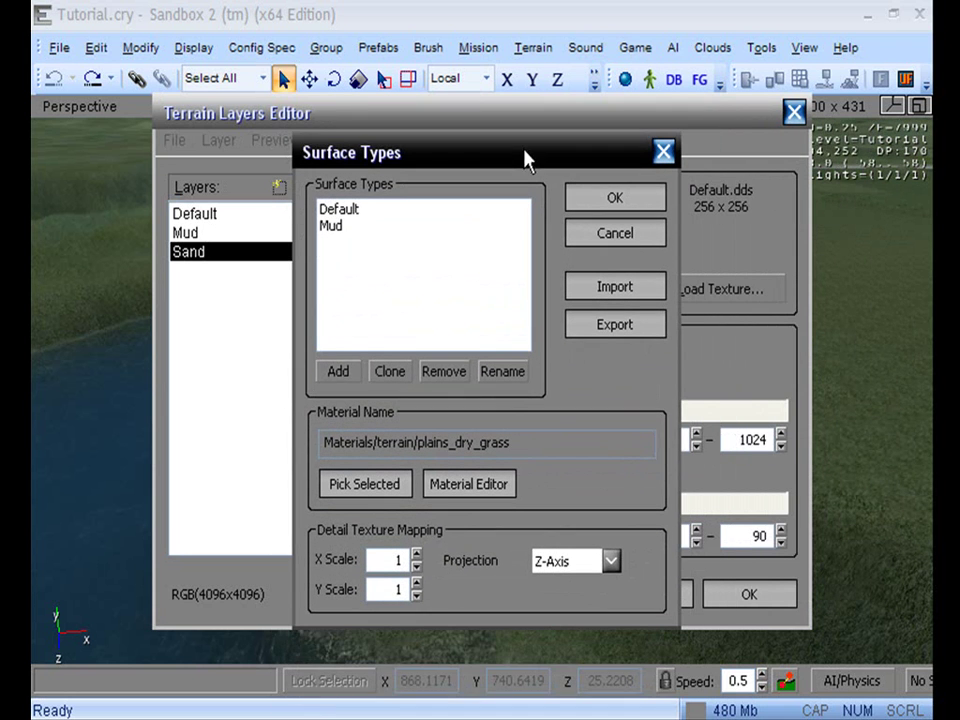
Add a surface type, rename SurfaceType2 to 'Sand', and bring up the Material Editor.
click(338, 374)
double_click(402, 246)
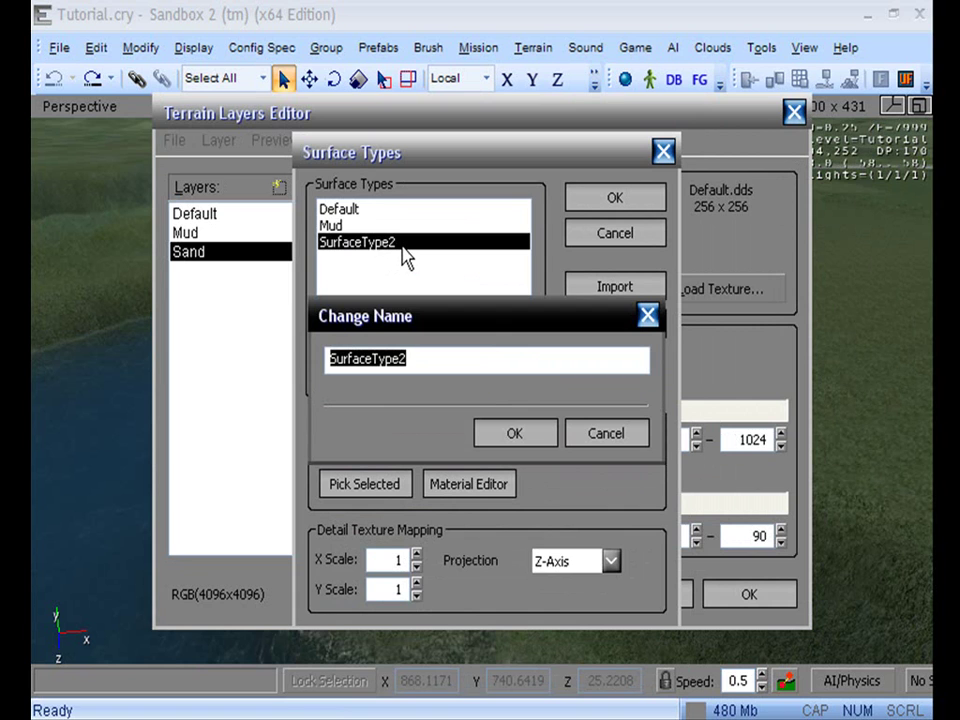
text(Sand)
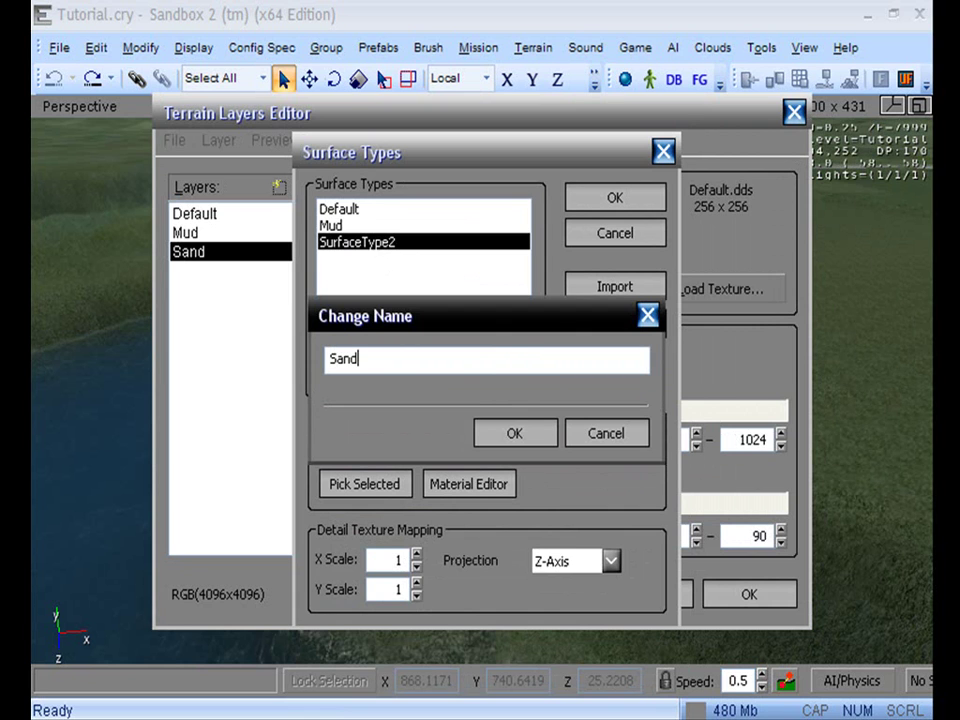
key(Return)
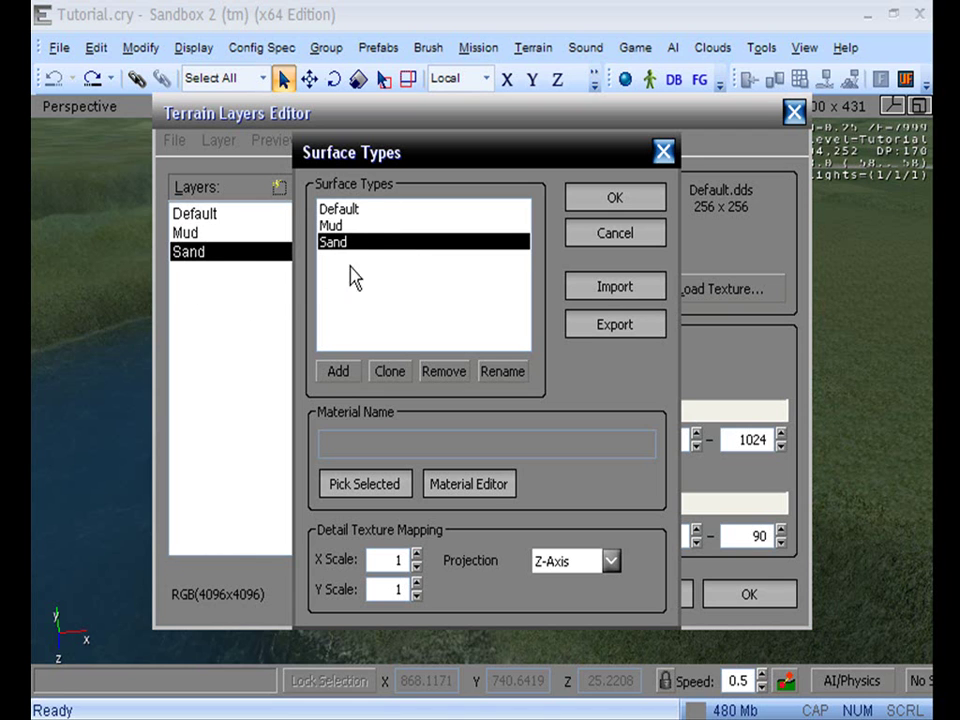
click(505, 486)
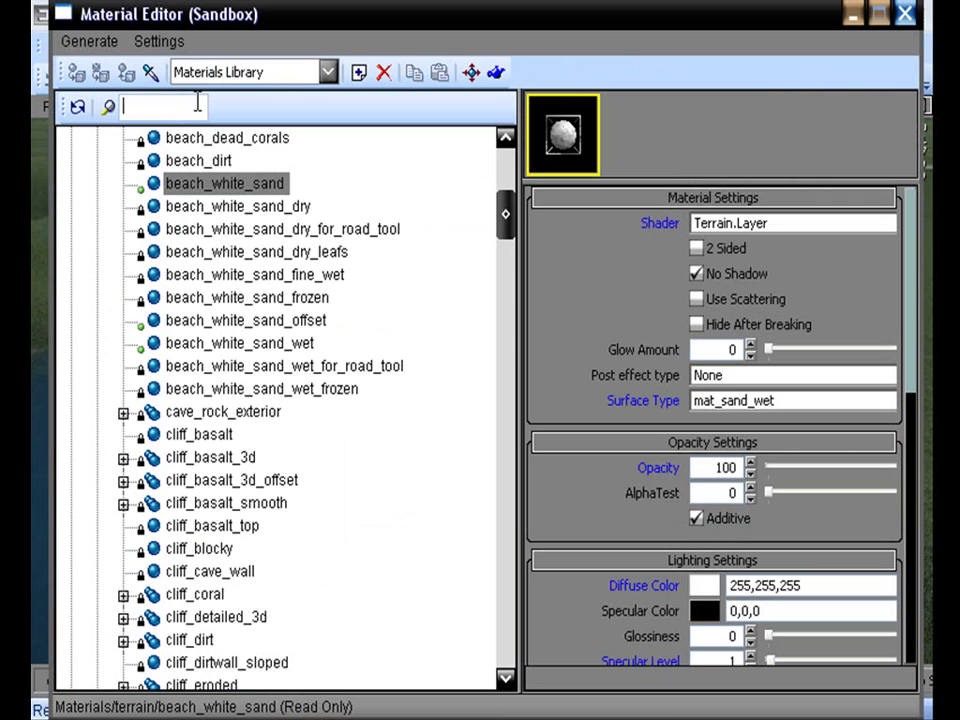
Select the beach_white_sand material under Materials > terrain in the Material Editor.
click(110, 112)
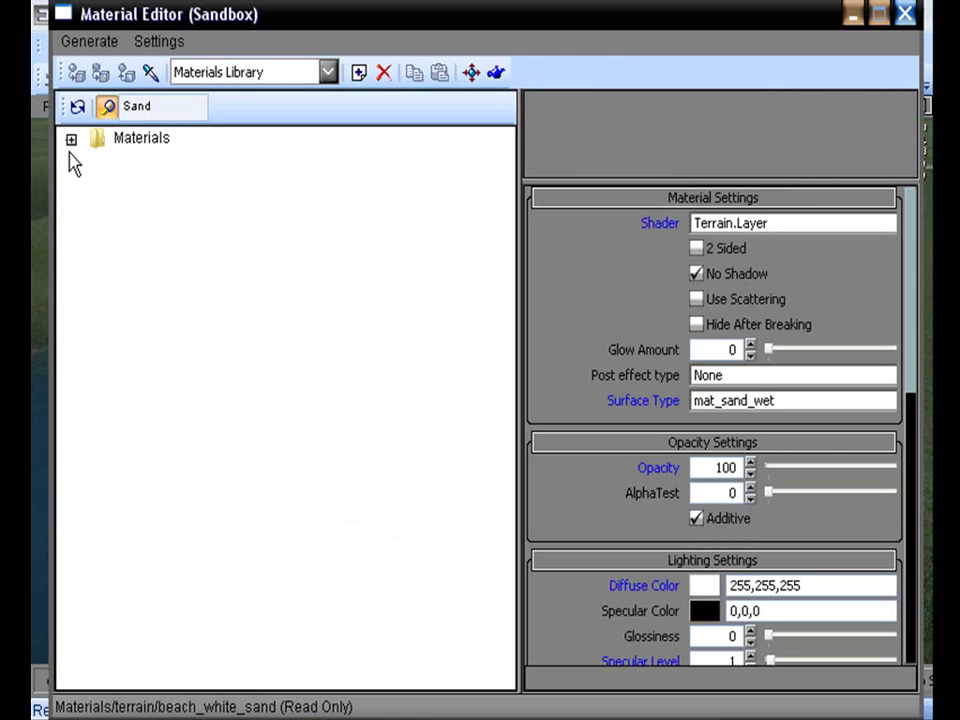
click(71, 140)
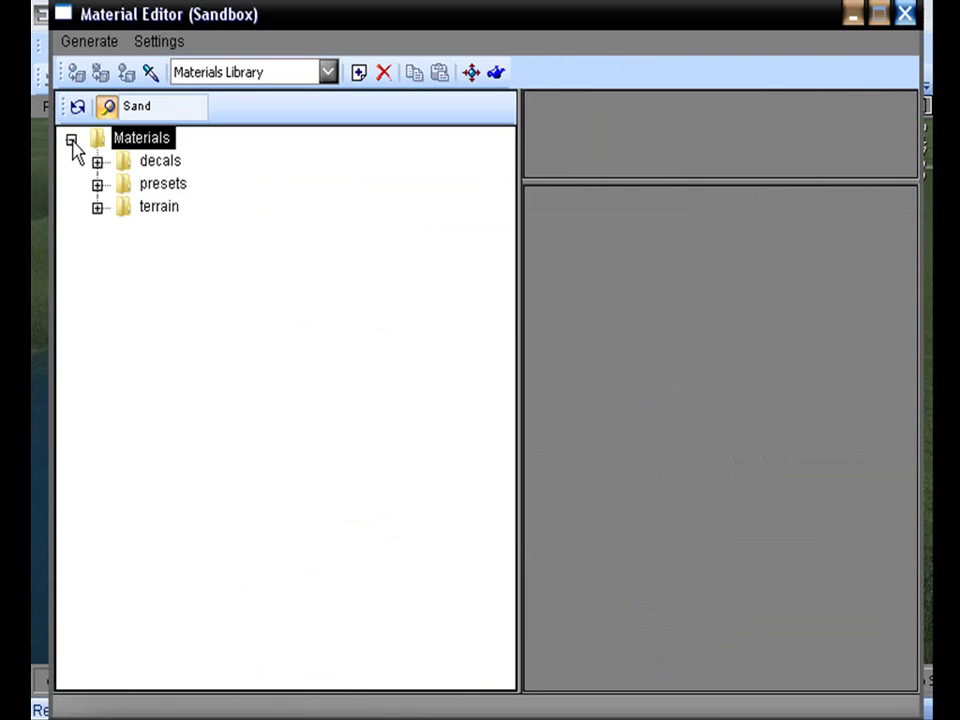
click(97, 162)
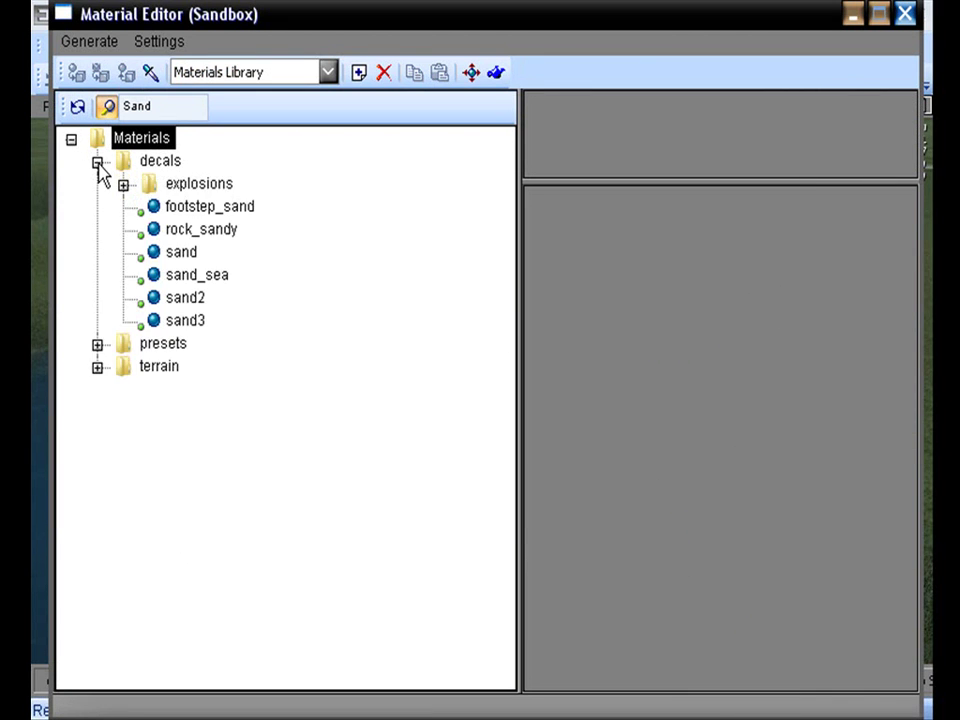
click(178, 252)
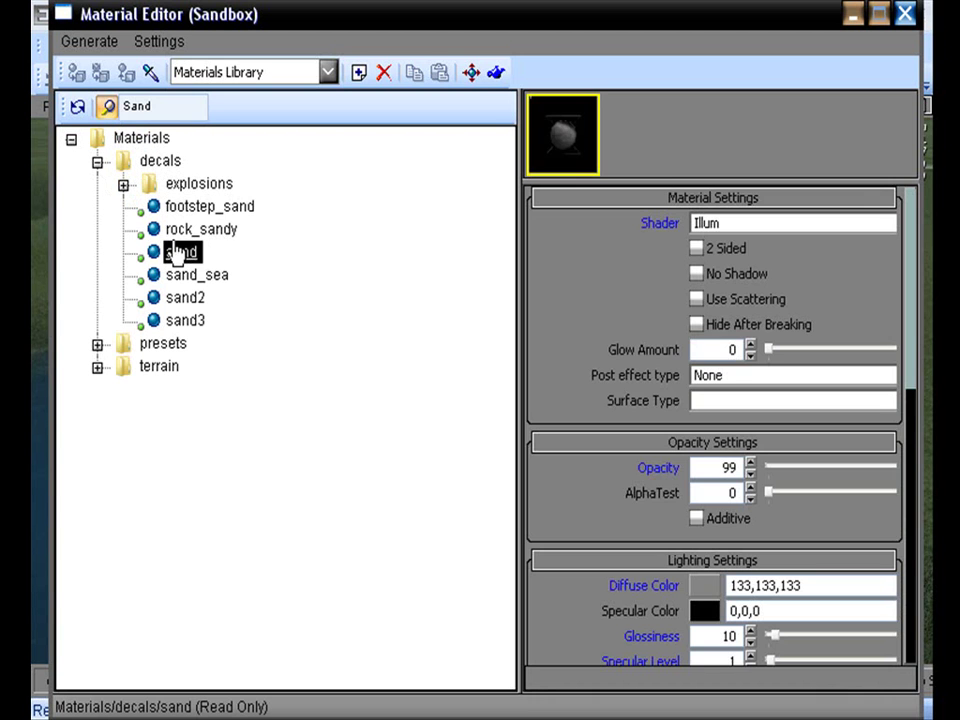
click(97, 162)
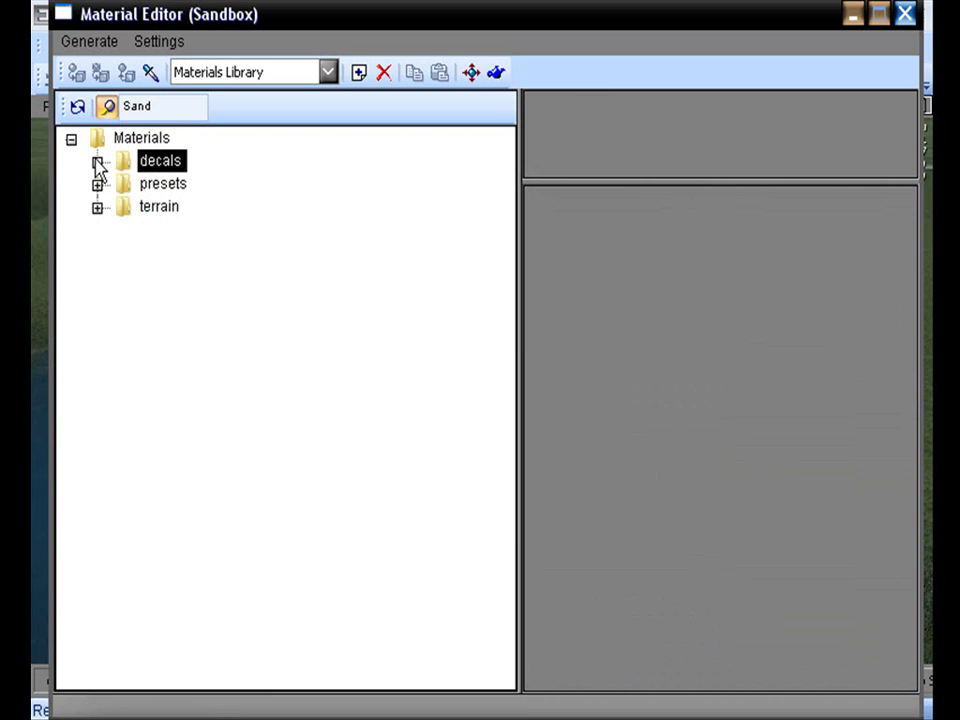
click(97, 208)
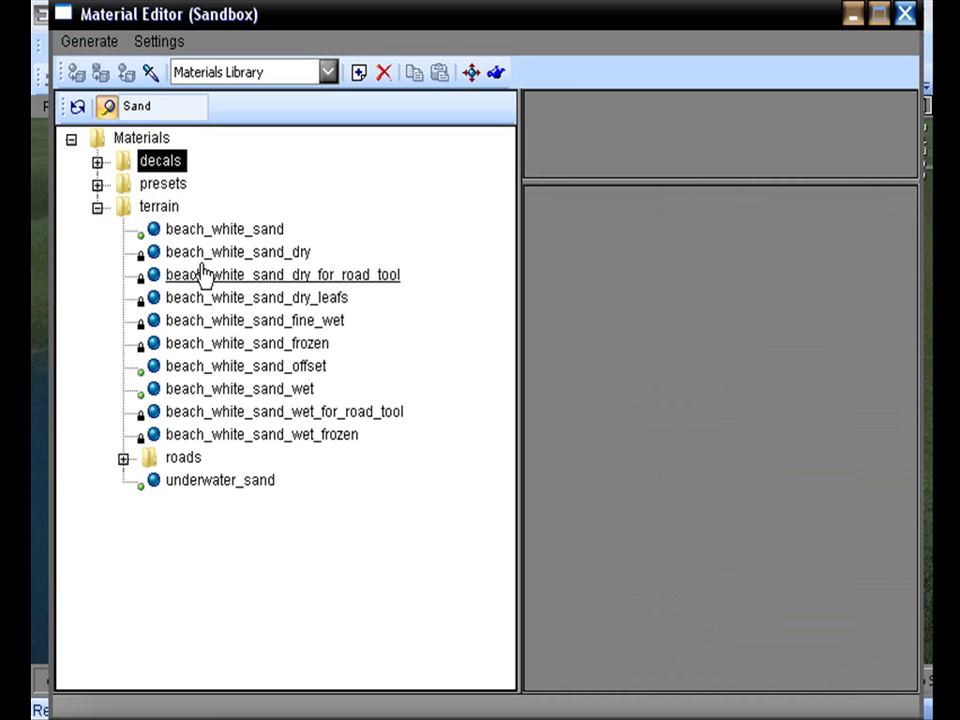
click(268, 232)
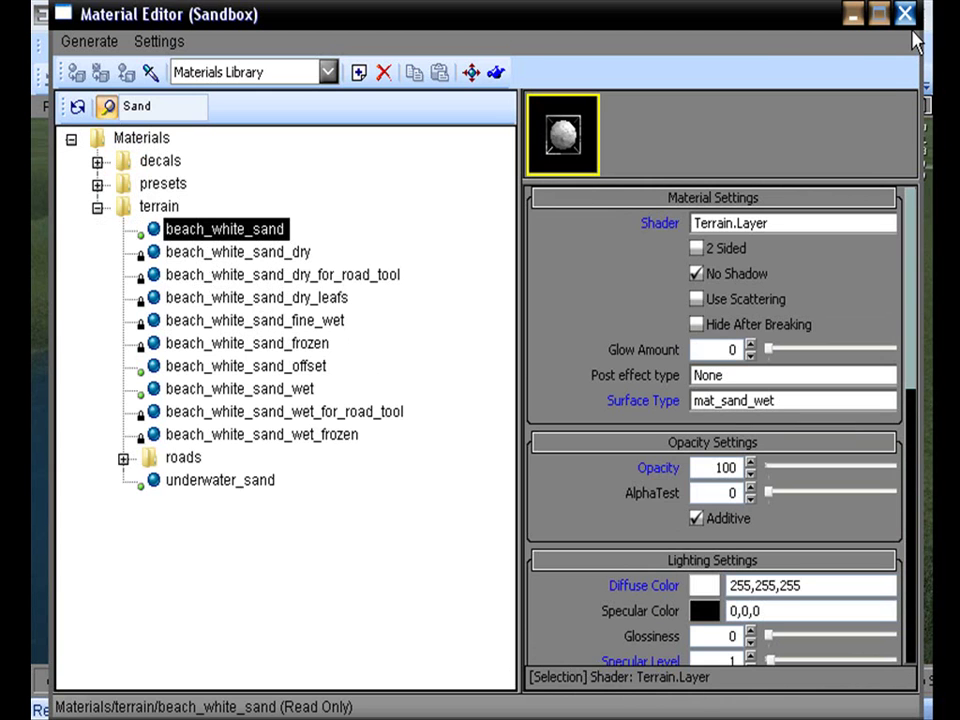
click(904, 13)
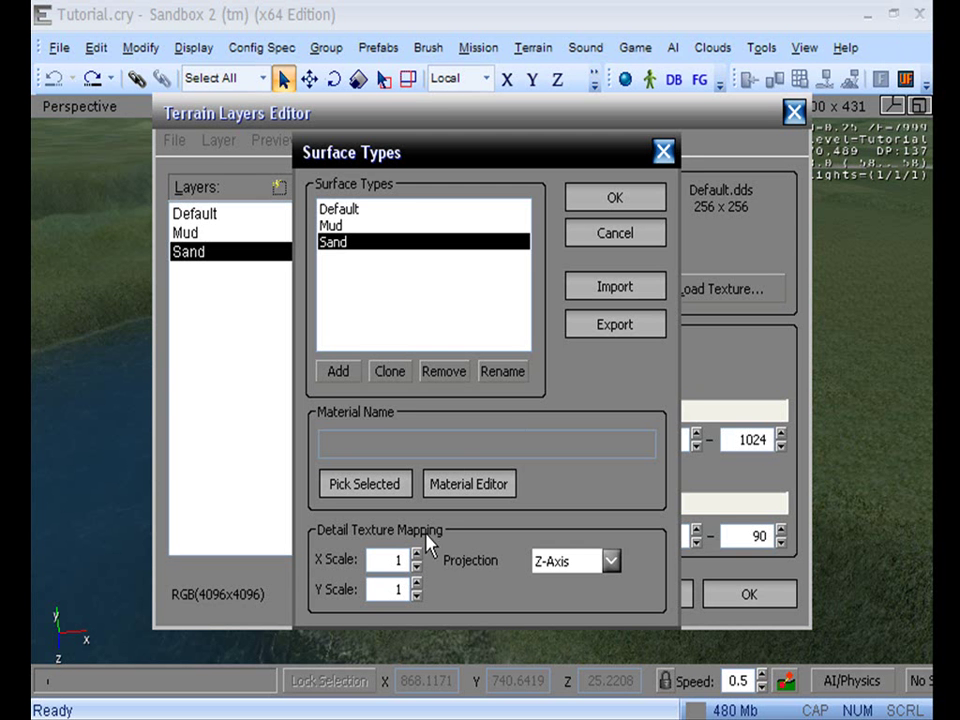
Assign beach_white_sand to the Sand surface type and set Sand as the layer's surface type.
click(381, 497)
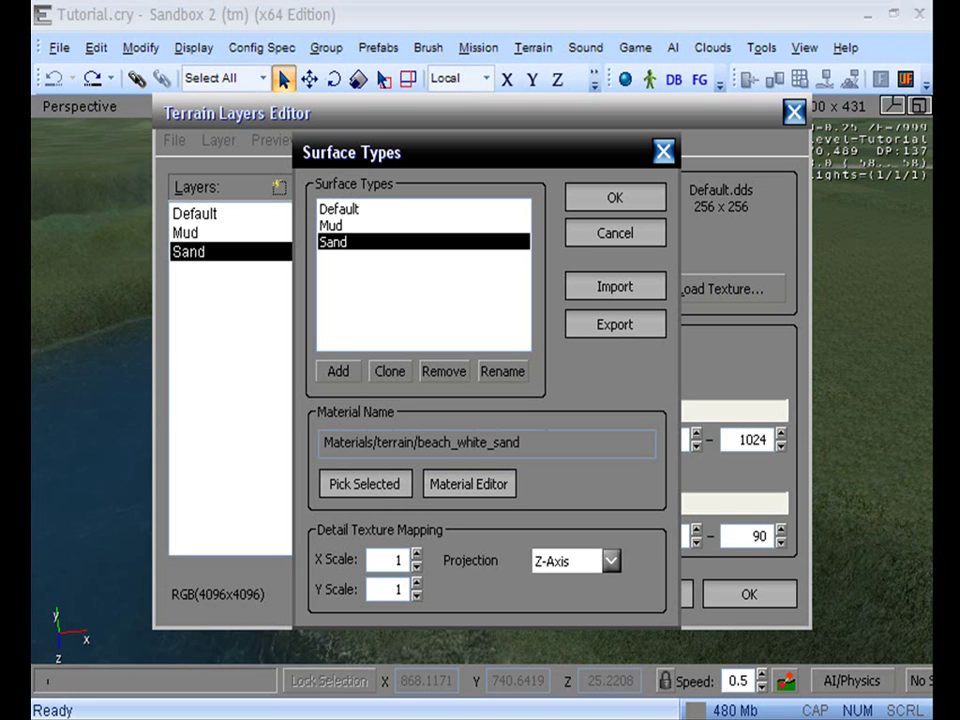
click(636, 206)
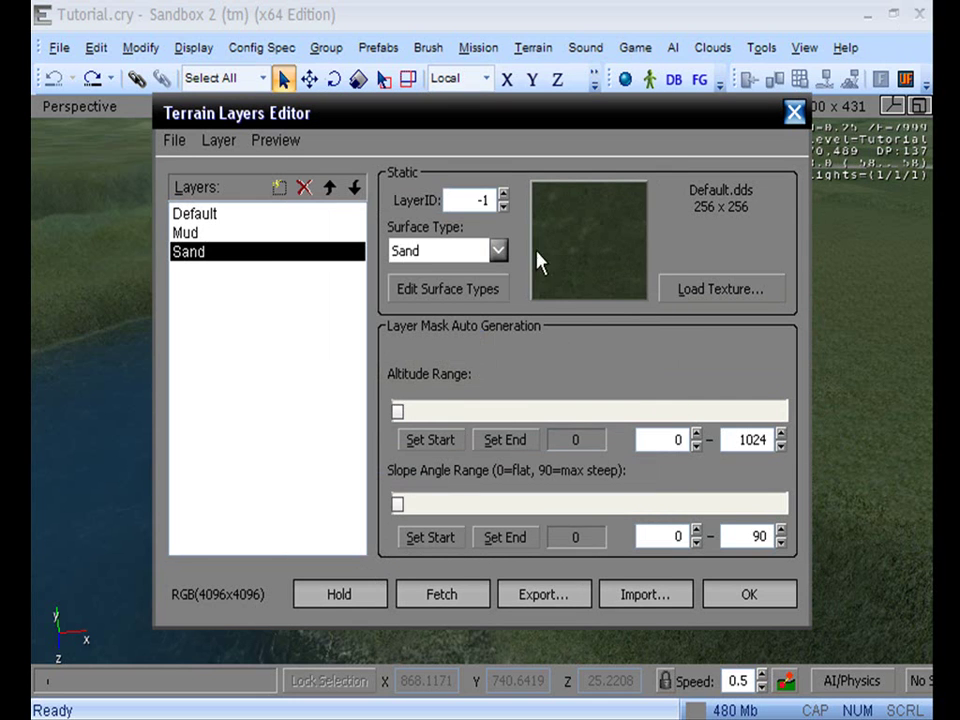
click(498, 251)
click(460, 326)
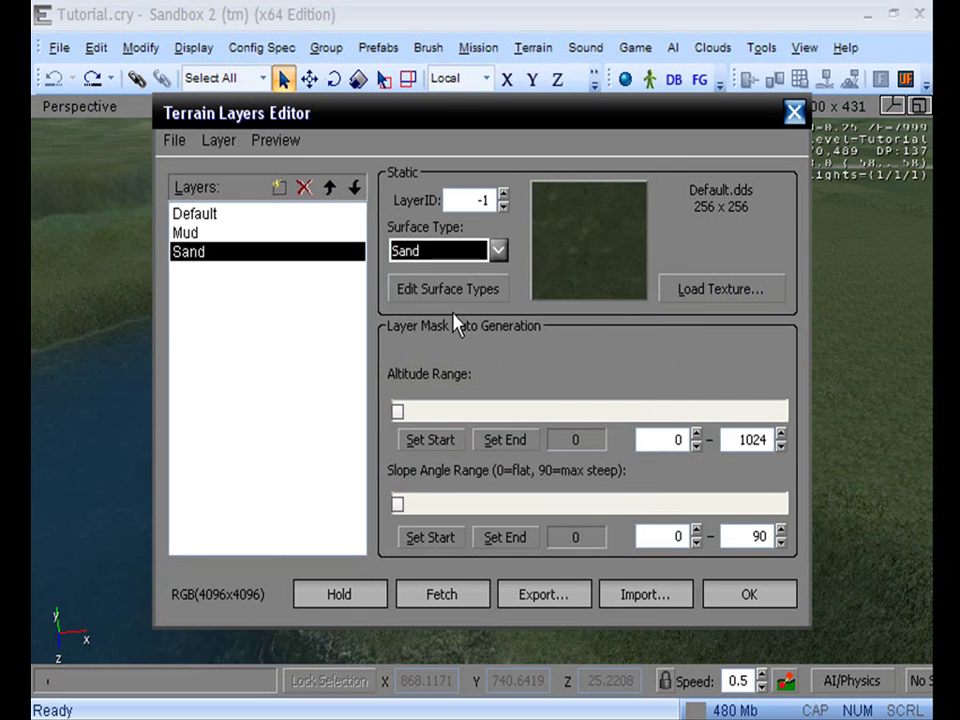
click(422, 250)
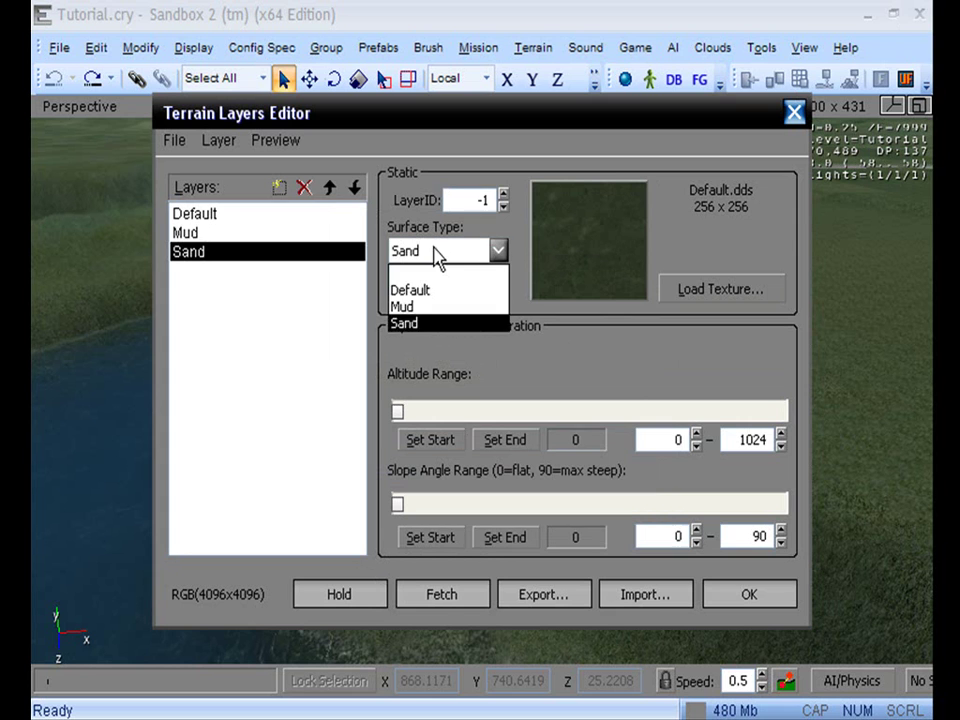
click(436, 325)
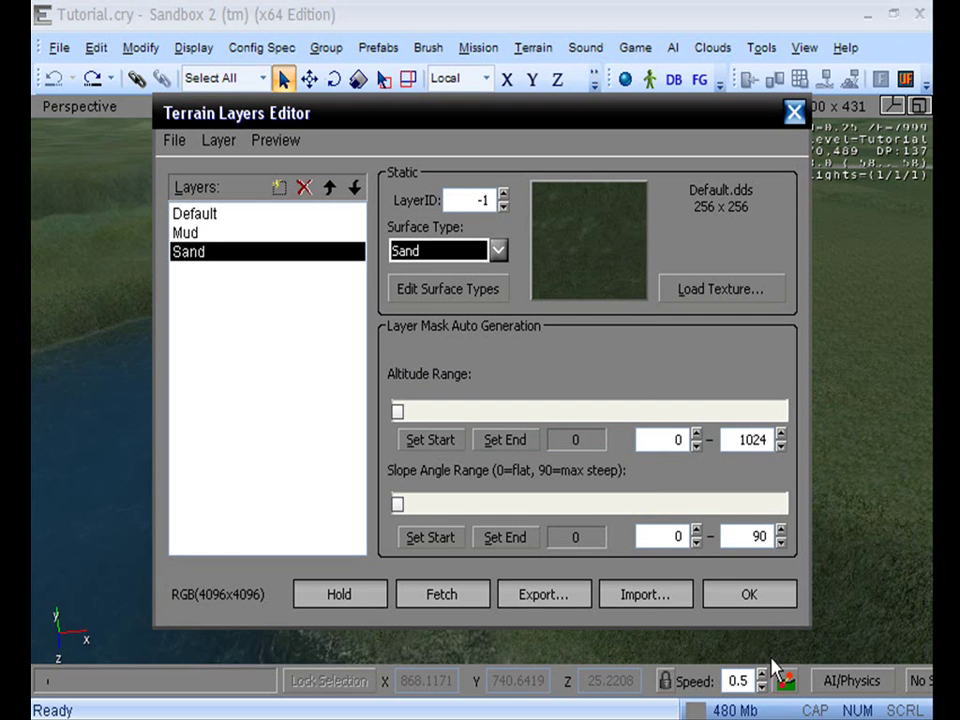
Apply the layer changes, face the shoreline, and choose Sand in the Layer Painter.
click(752, 600)
right_drag(588, 543, 621, 165)
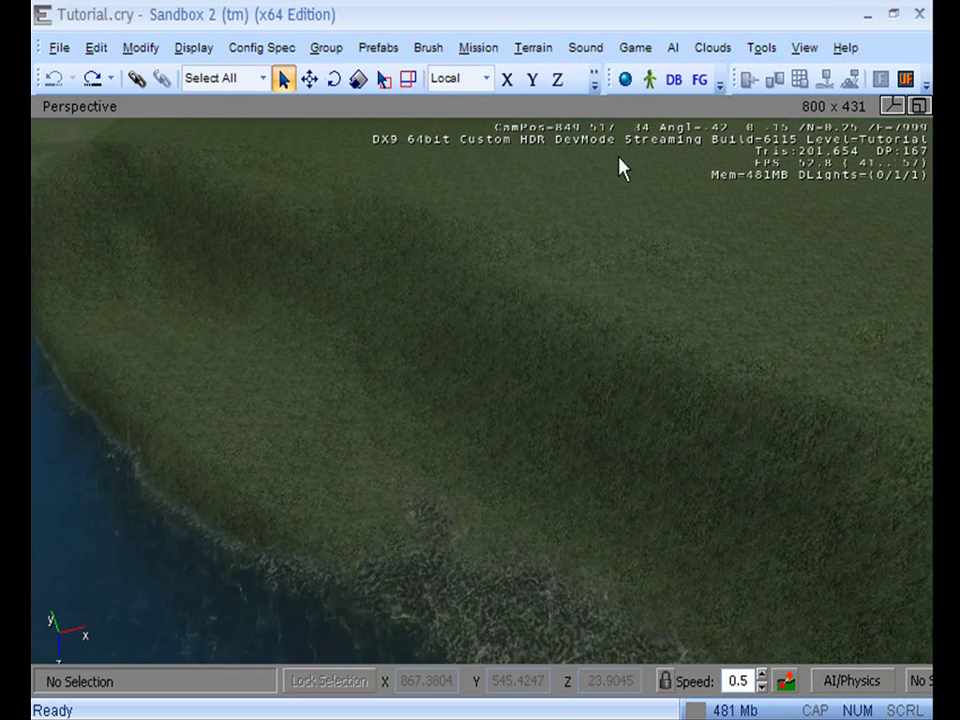
click(803, 47)
click(806, 104)
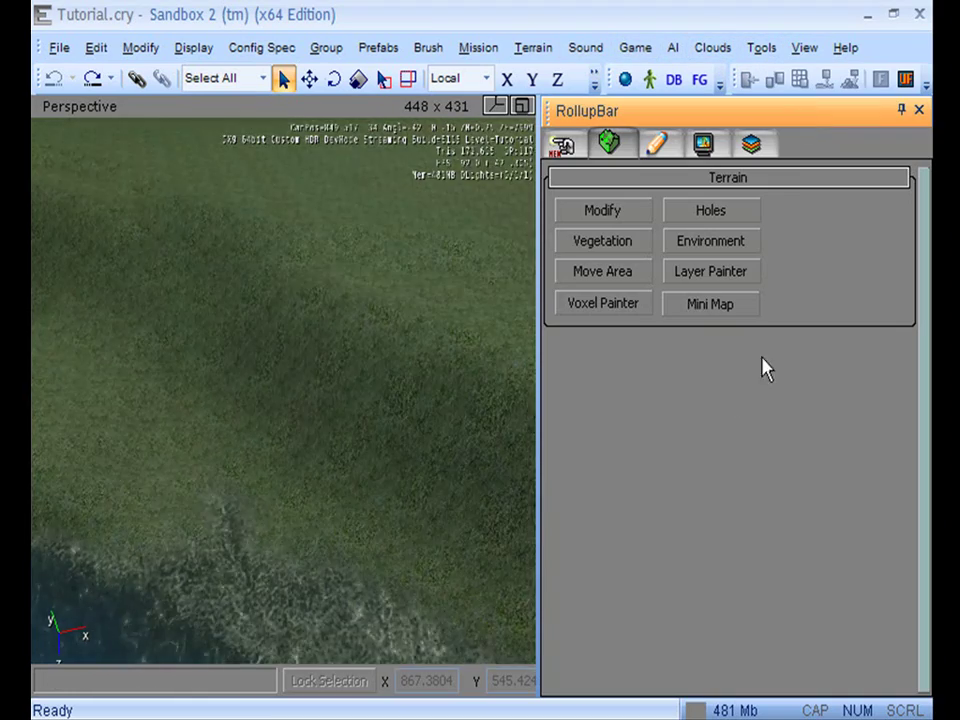
click(707, 272)
scroll(921, 395, down, 1)
scroll(925, 383, down, 5)
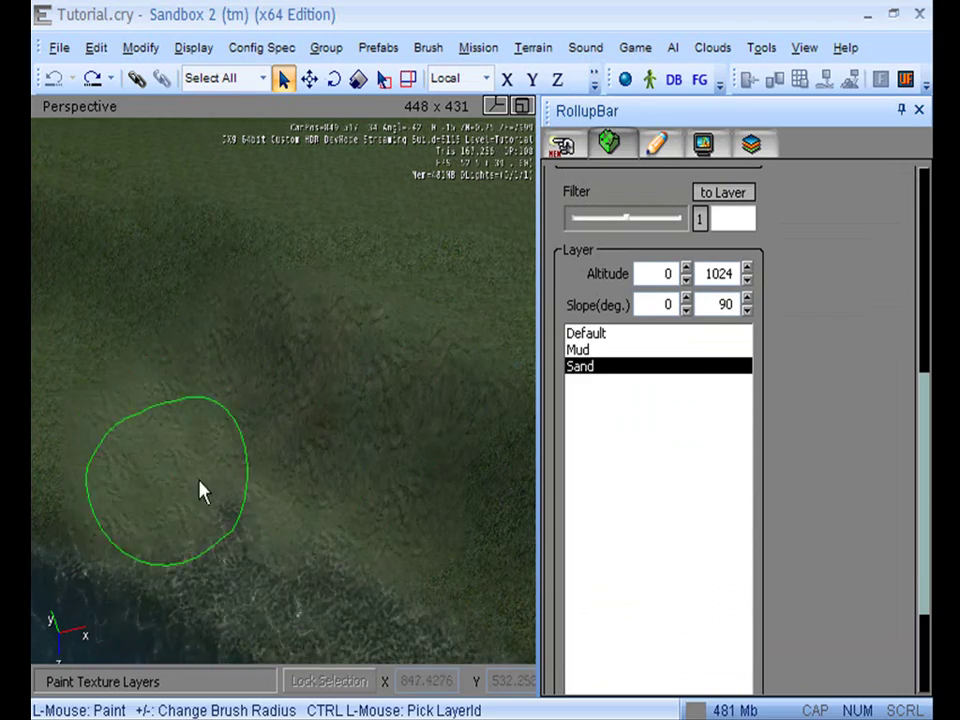
scroll(112, 375, up, 3)
scroll(113, 385, up, 5)
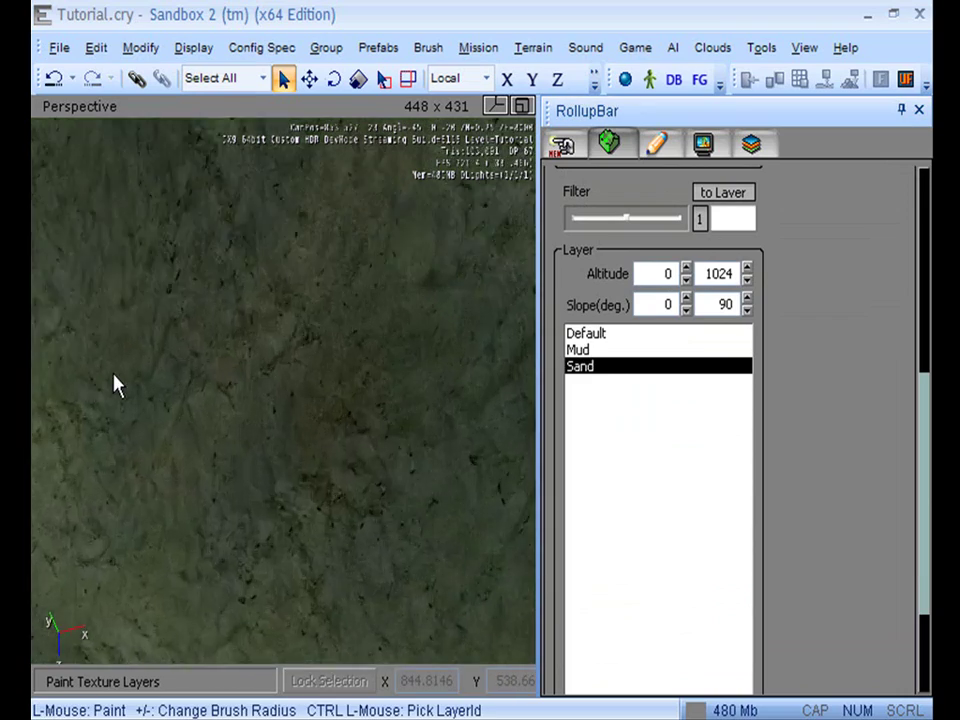
scroll(110, 383, down, 5)
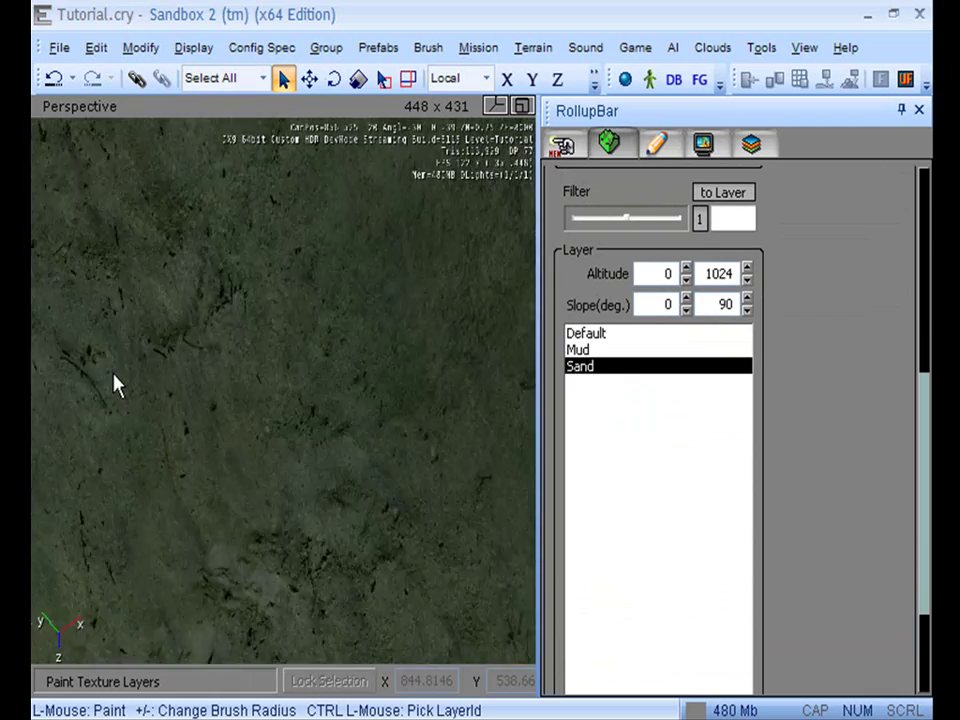
scroll(113, 385, down, 5)
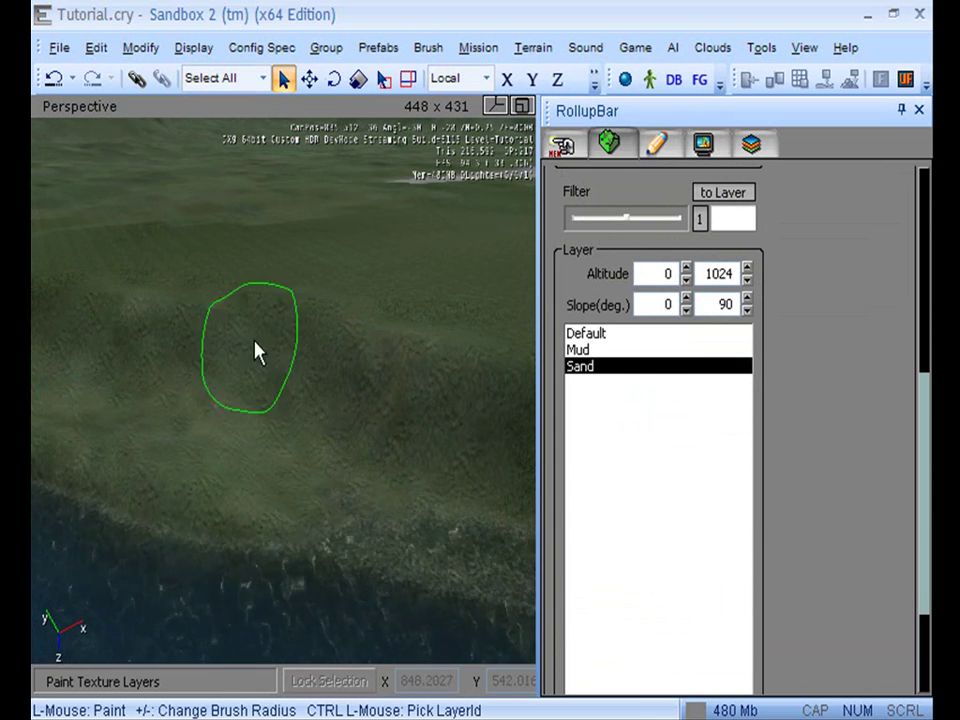
Load beach_white_sand.dds as the Sand layer's texture and confirm the changes.
click(797, 50)
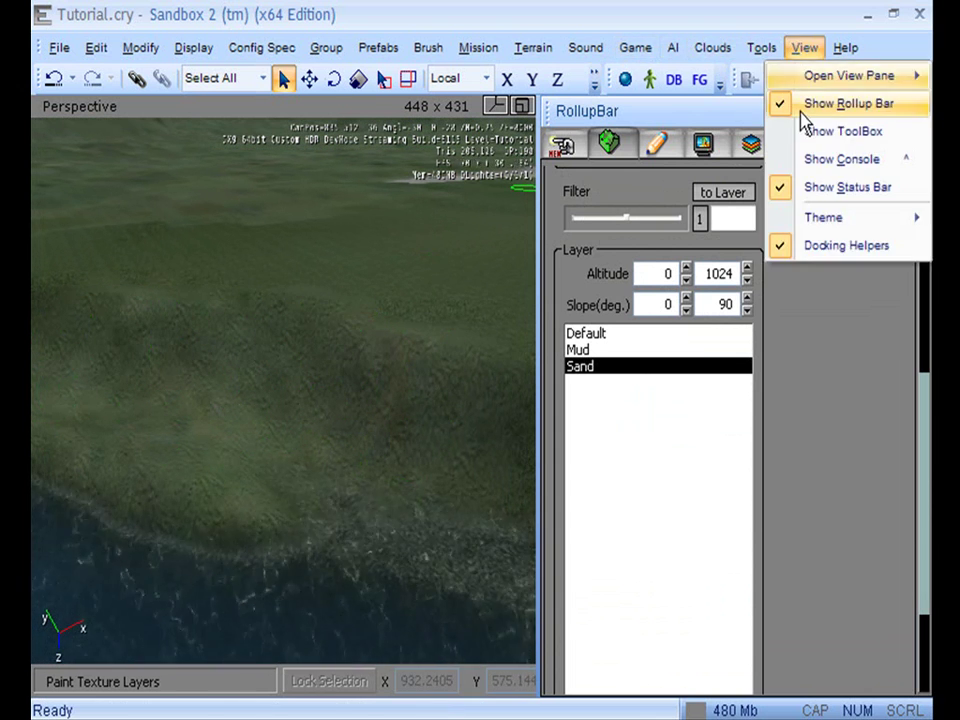
mouse_move(531, 46)
click(532, 114)
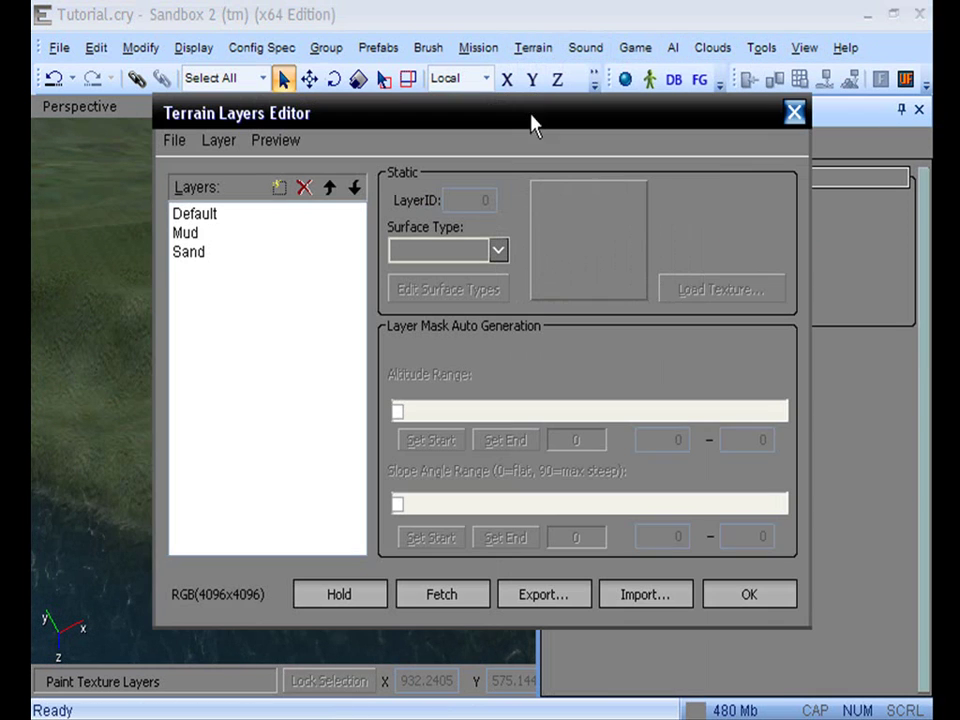
click(212, 254)
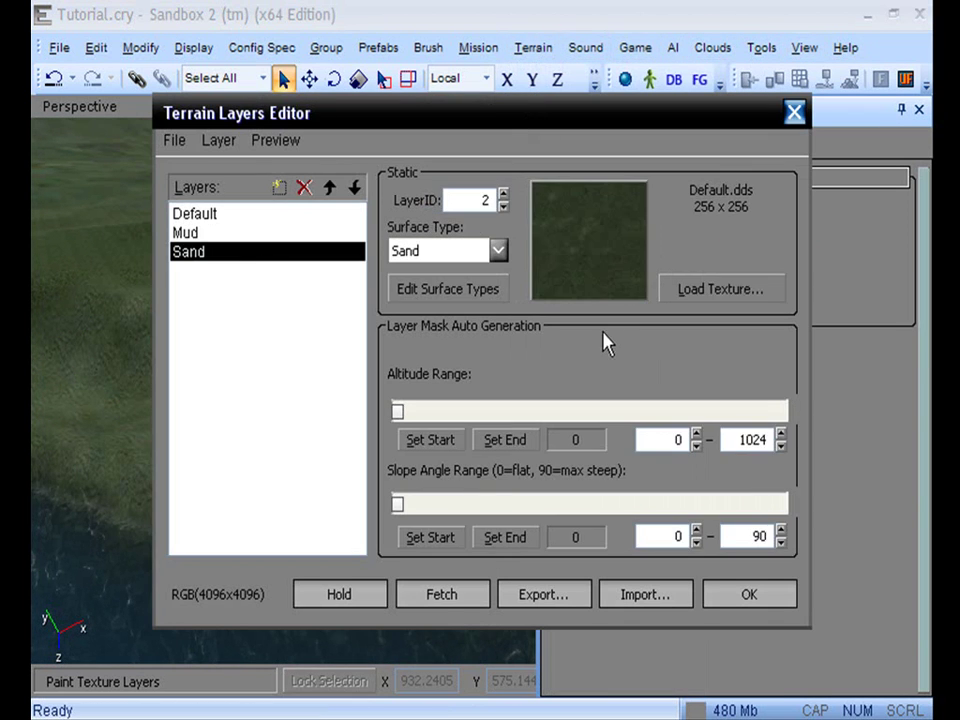
click(695, 288)
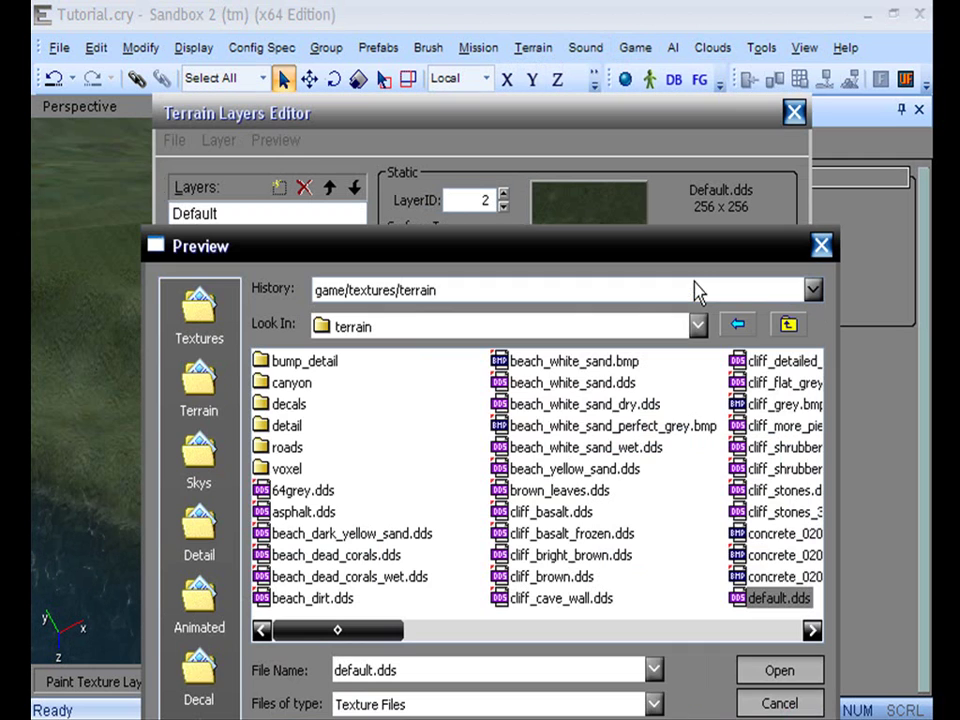
click(600, 383)
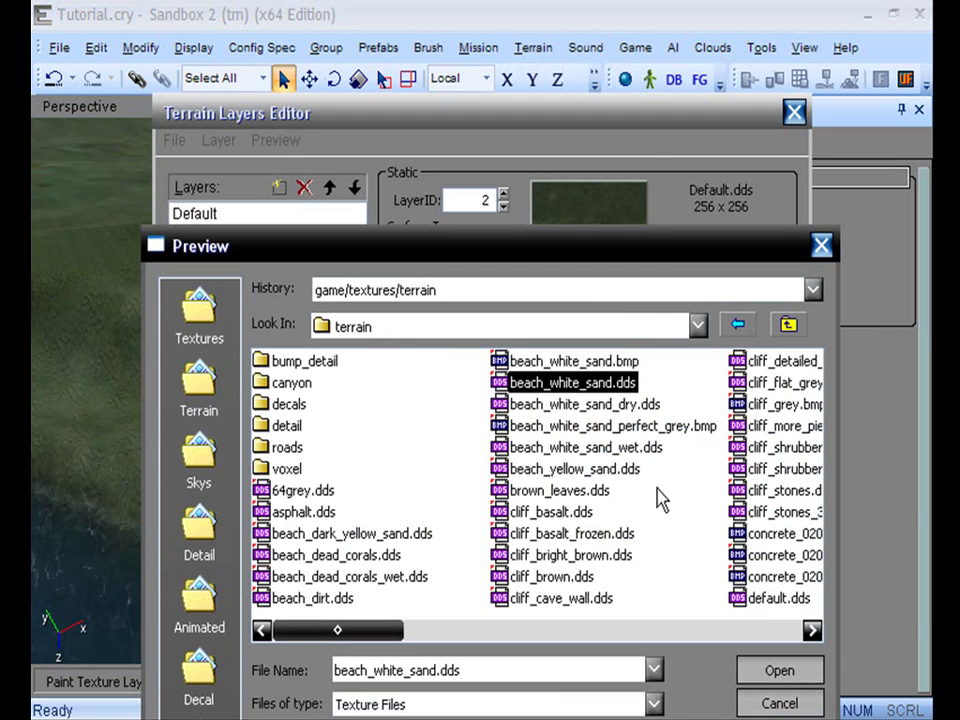
click(757, 672)
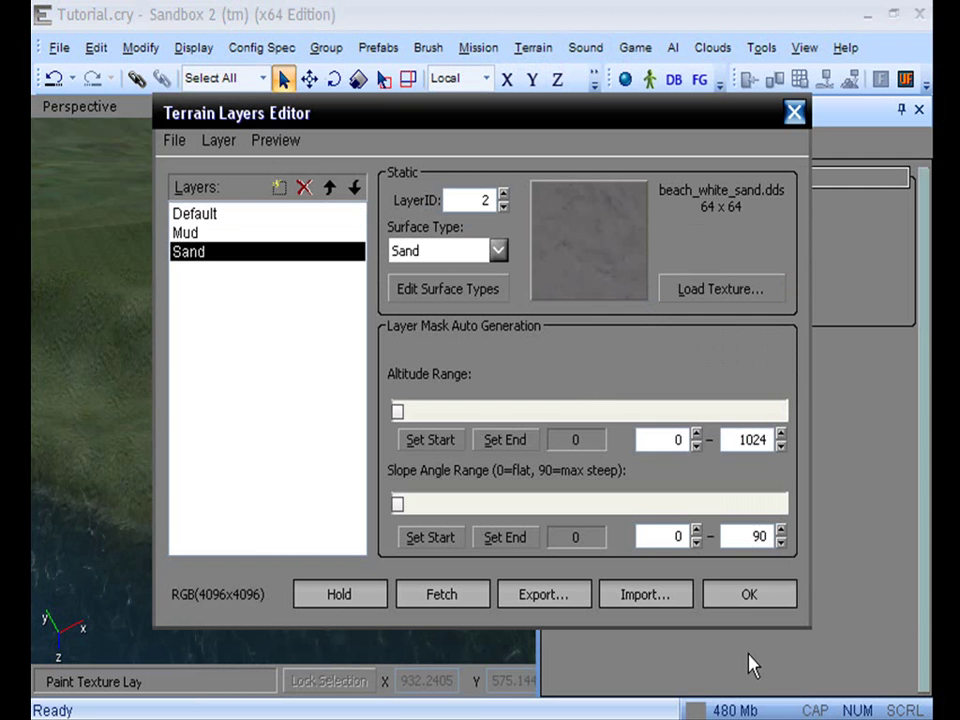
click(752, 596)
Brush white Sand patches along the shoreline at the water's edge.
click(716, 280)
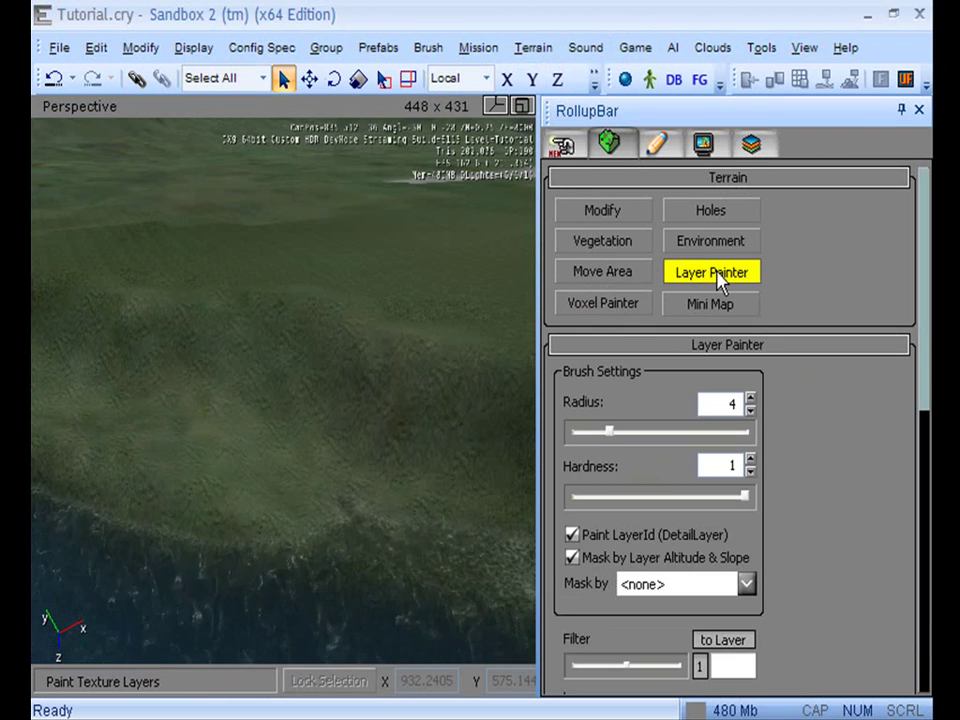
scroll(922, 465, down, 3)
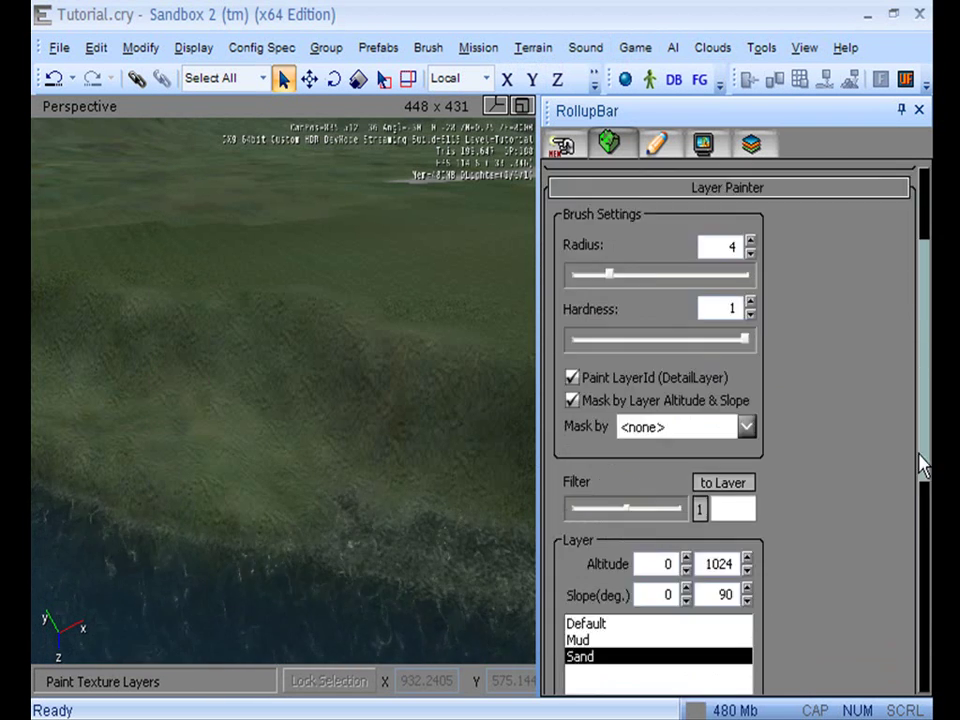
scroll(922, 465, down, 3)
mouse_move(474, 497)
mouse_down()
mouse_move(135, 471)
mouse_move(151, 448)
mouse_move(301, 474)
mouse_move(250, 483)
mouse_move(358, 550)
mouse_move(402, 560)
mouse_move(332, 504)
mouse_move(139, 396)
mouse_move(50, 369)
mouse_move(178, 399)
mouse_move(355, 408)
mouse_move(210, 419)
mouse_move(168, 451)
mouse_move(128, 378)
mouse_move(107, 375)
mouse_move(347, 425)
mouse_move(238, 389)
mouse_move(167, 346)
mouse_move(229, 343)
mouse_up()
right_drag(229, 343, 246, 377)
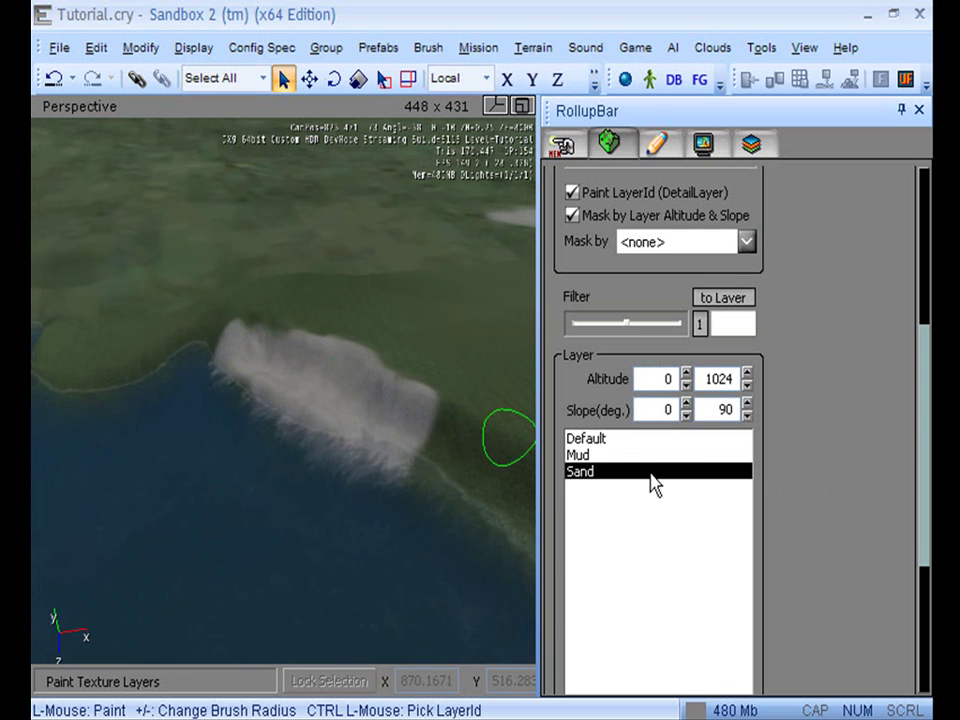
mouse_move(396, 364)
right_down()
mouse_move(405, 369)
mouse_move(396, 366)
right_up()
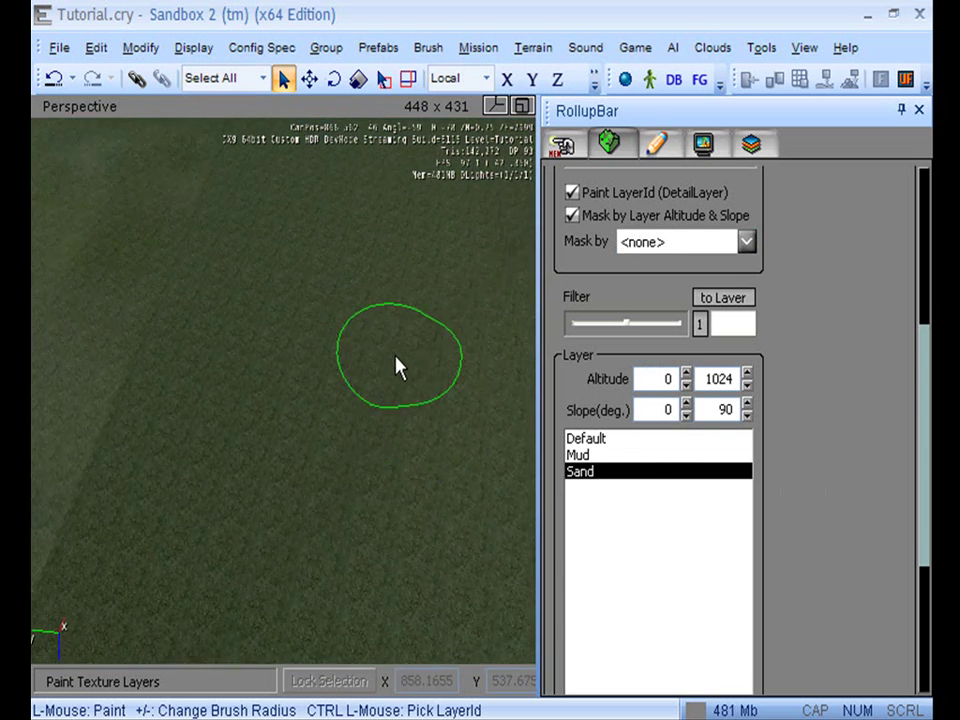
click(533, 48)
Load default.dds as the Mud layer's texture and close the Terrain Layers Editor.
click(545, 101)
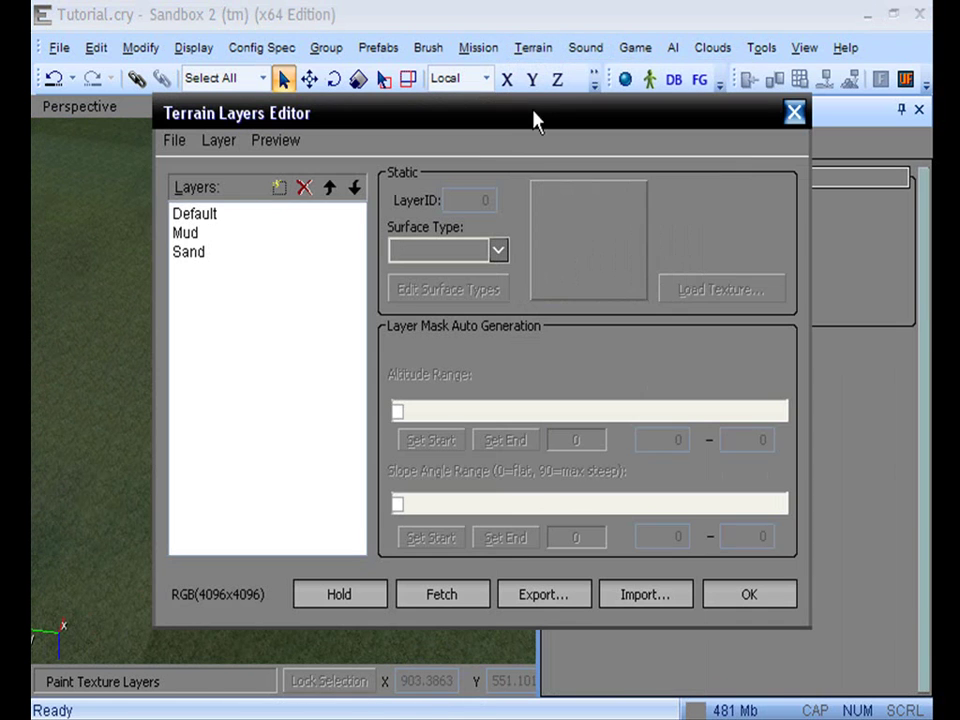
click(214, 240)
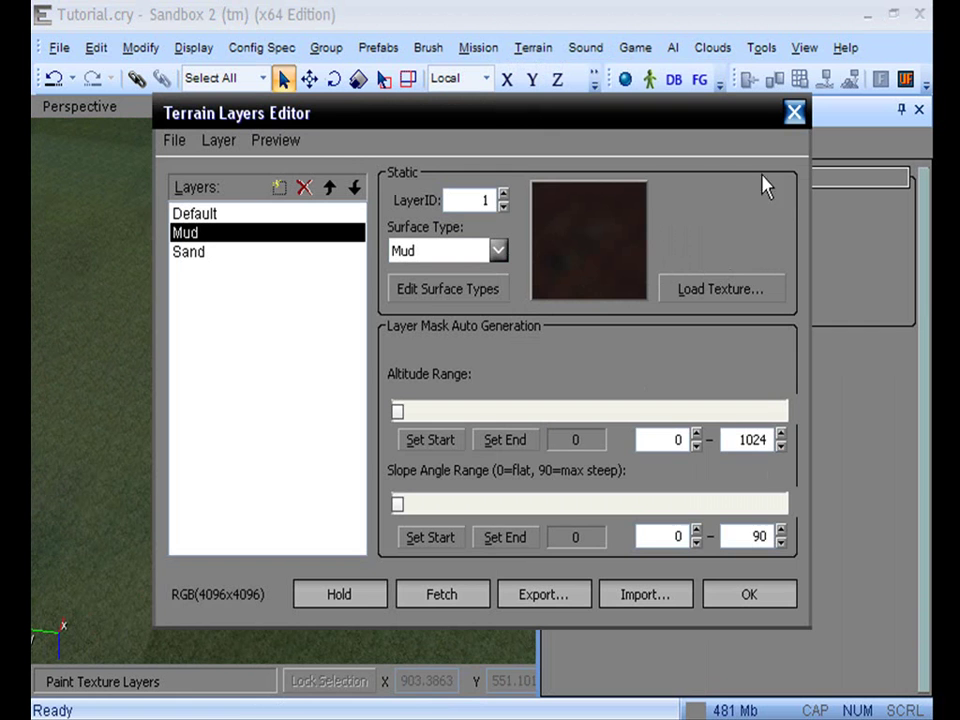
click(674, 291)
drag(336, 628, 503, 628)
click(512, 600)
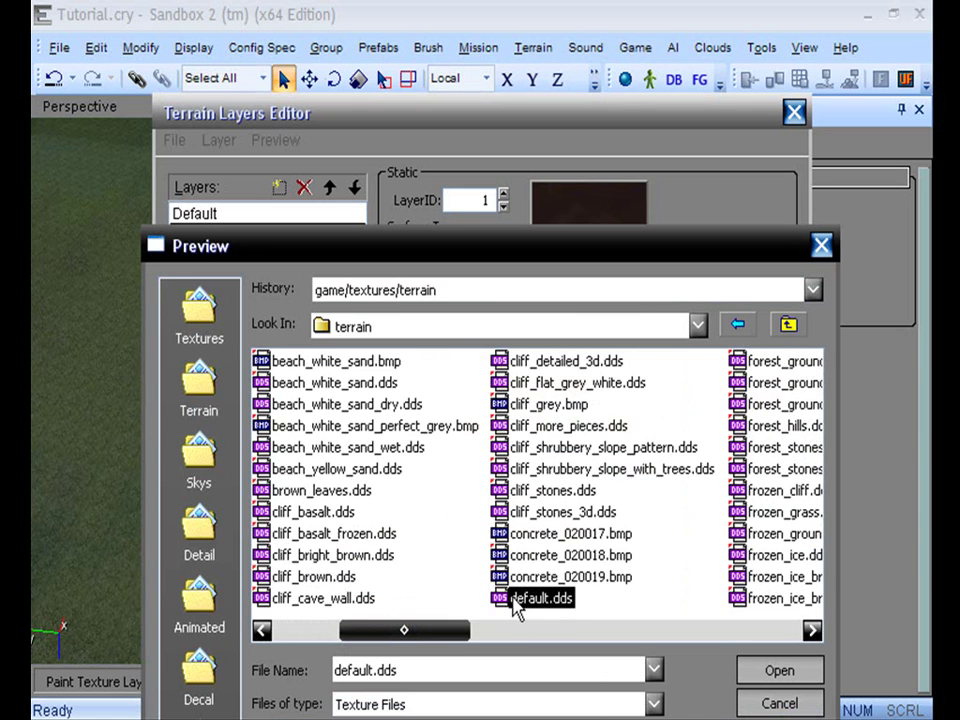
click(776, 671)
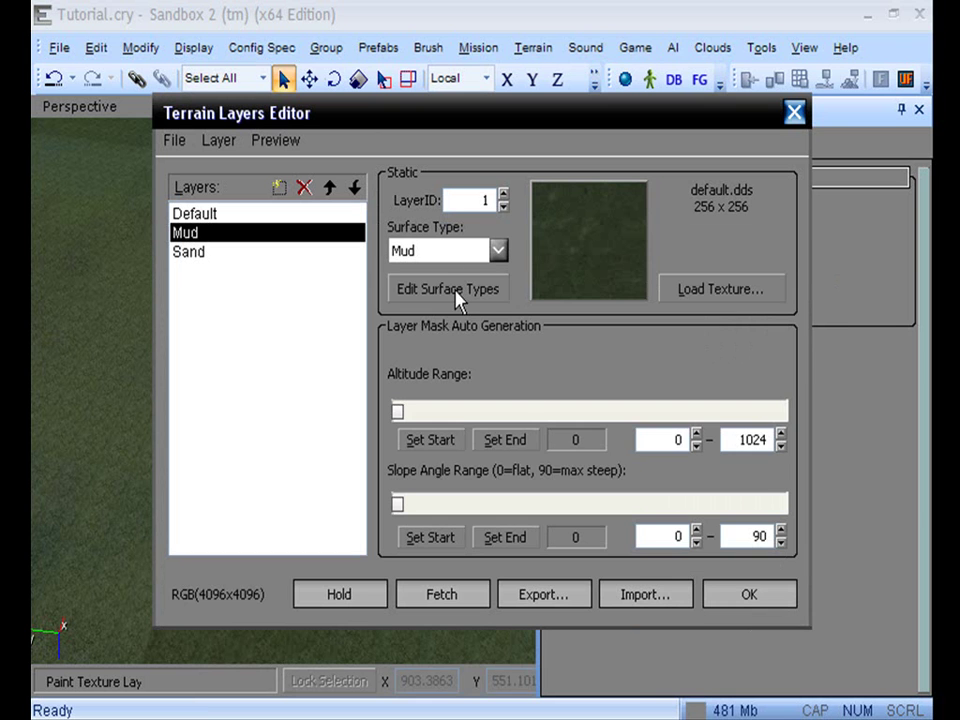
click(786, 598)
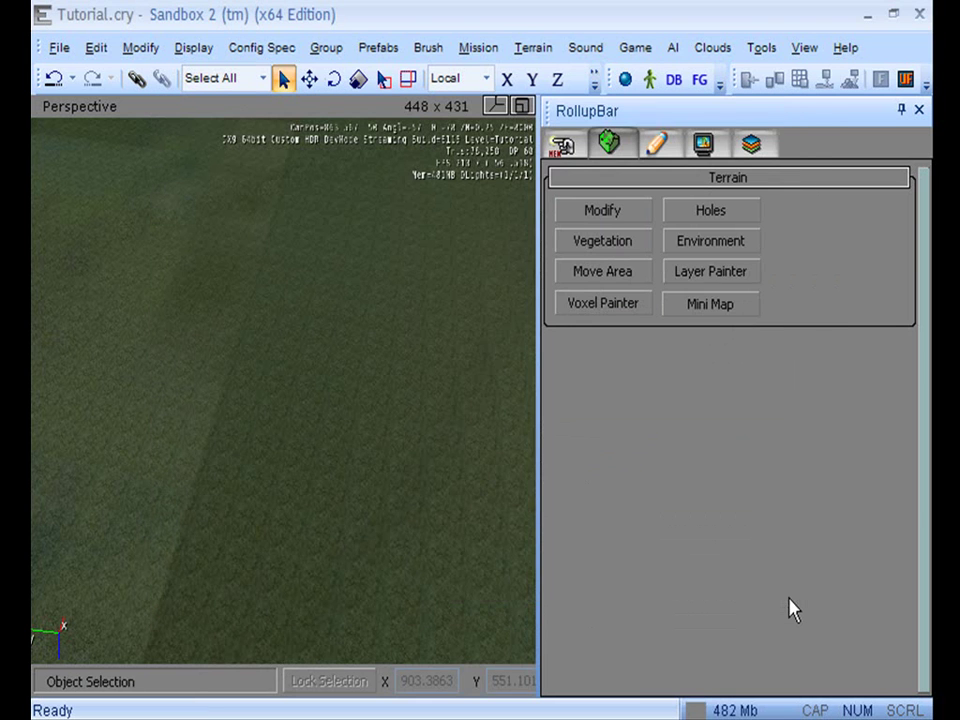
Tilt the view and brush a Mud patch onto the grass with the Layer Painter.
click(710, 271)
drag(926, 400, 924, 585)
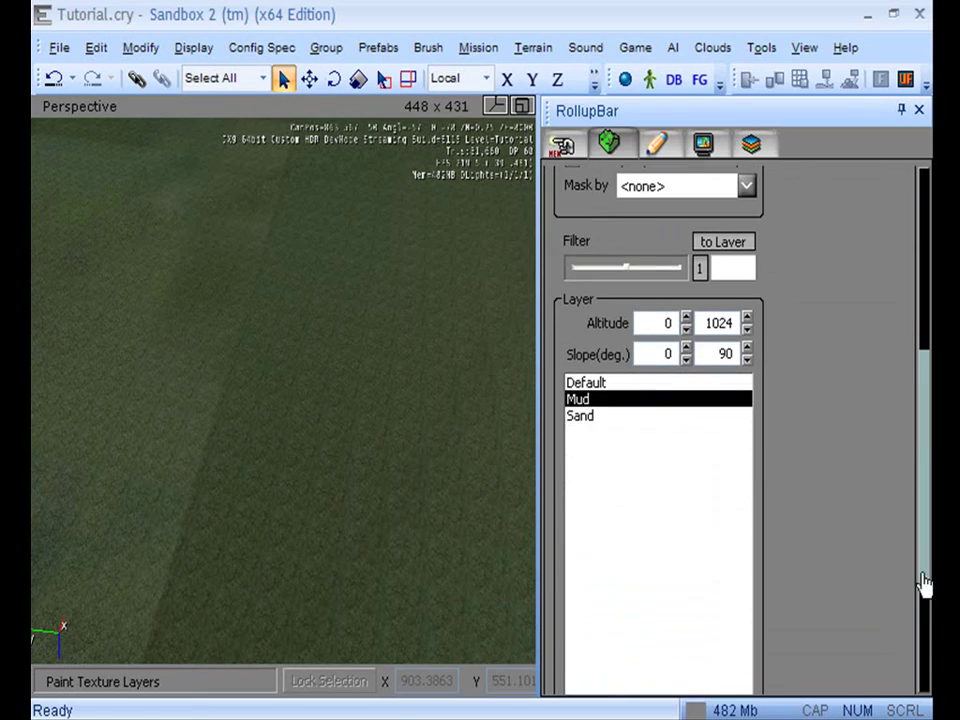
scroll(345, 421, up, 3)
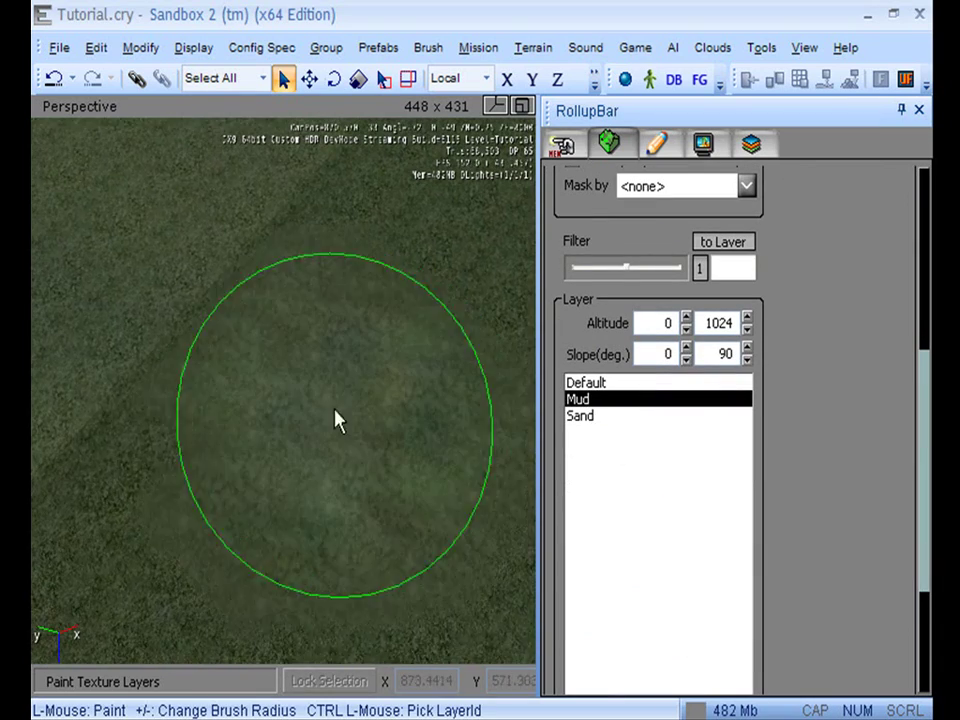
right_drag(300, 407, 300, 410)
scroll(300, 408, down, 3)
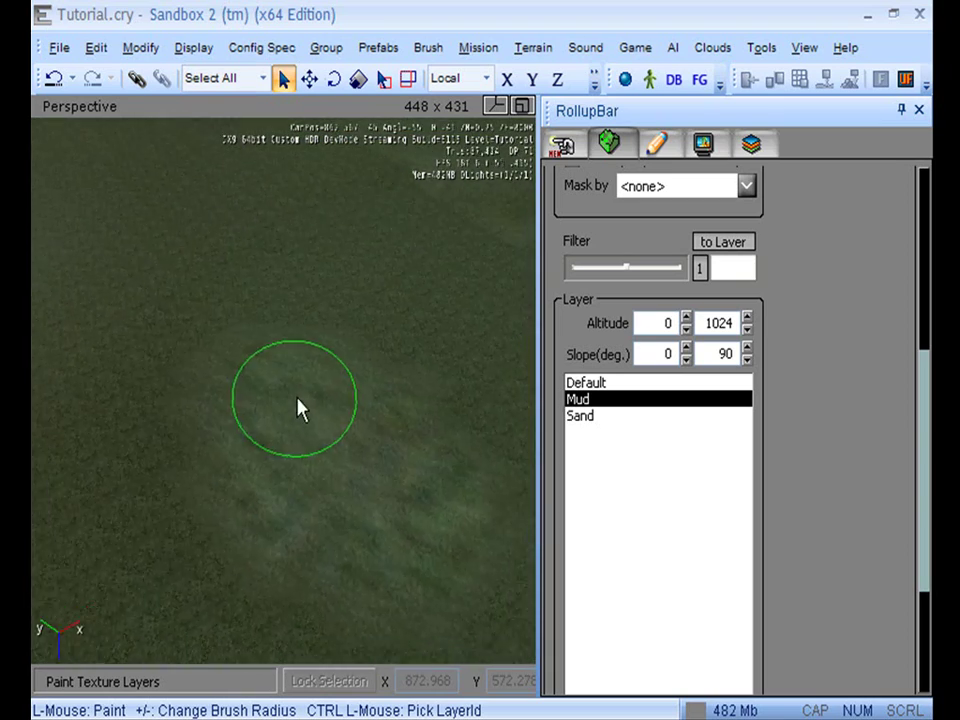
drag(300, 407, 304, 407)
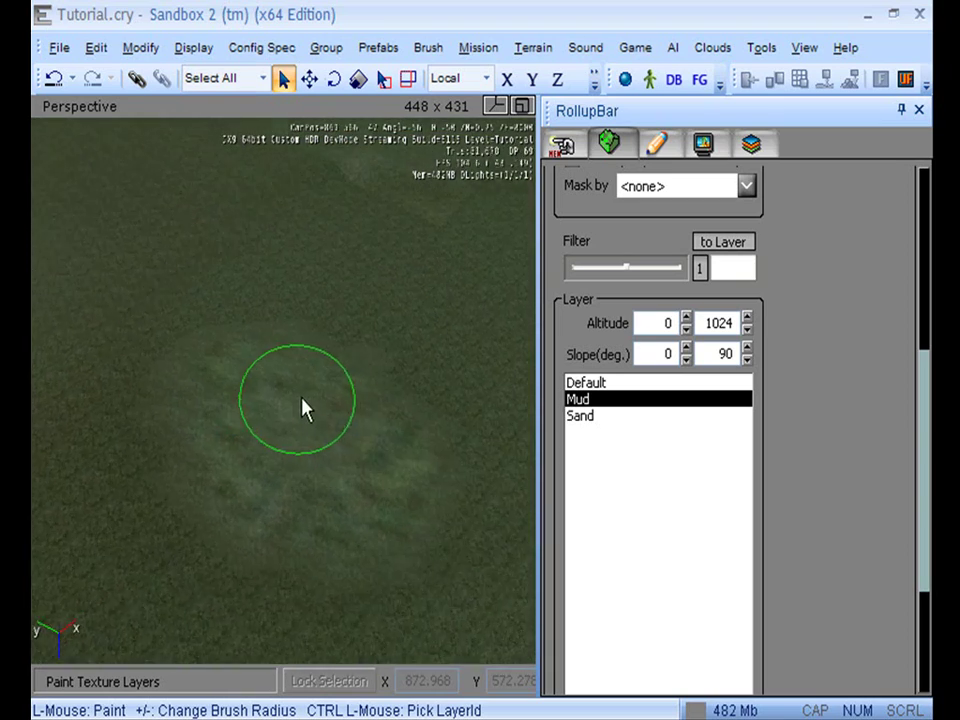
Pick dark brown (Red 91, Green 67, Blue 9) as the filter colour.
click(734, 278)
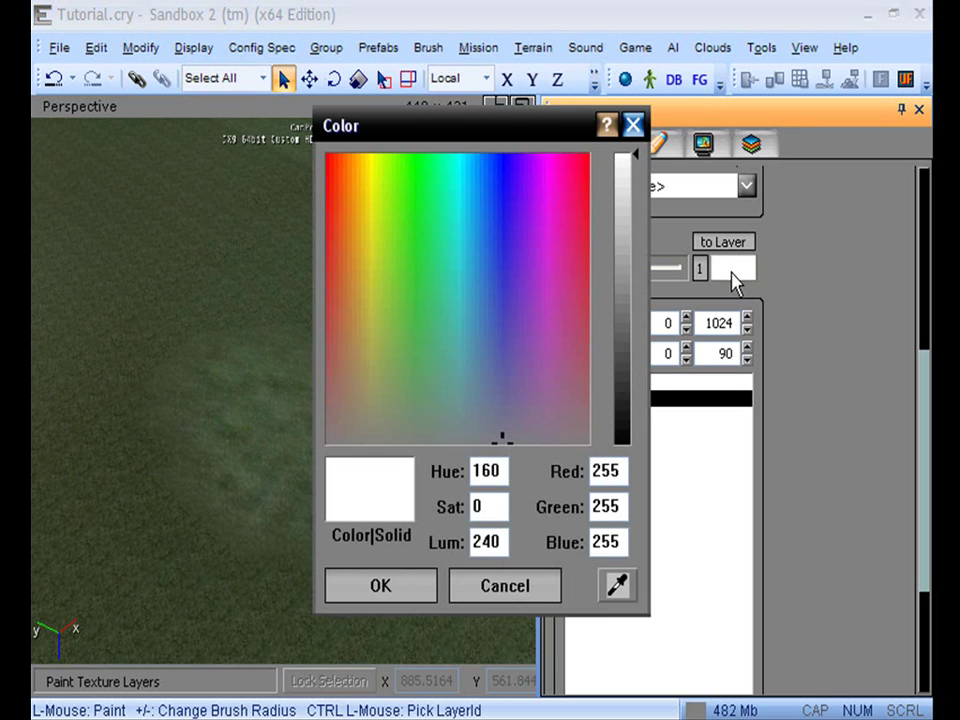
drag(503, 447, 357, 204)
mouse_move(643, 168)
mouse_down()
mouse_move(641, 403)
mouse_move(641, 389)
mouse_up()
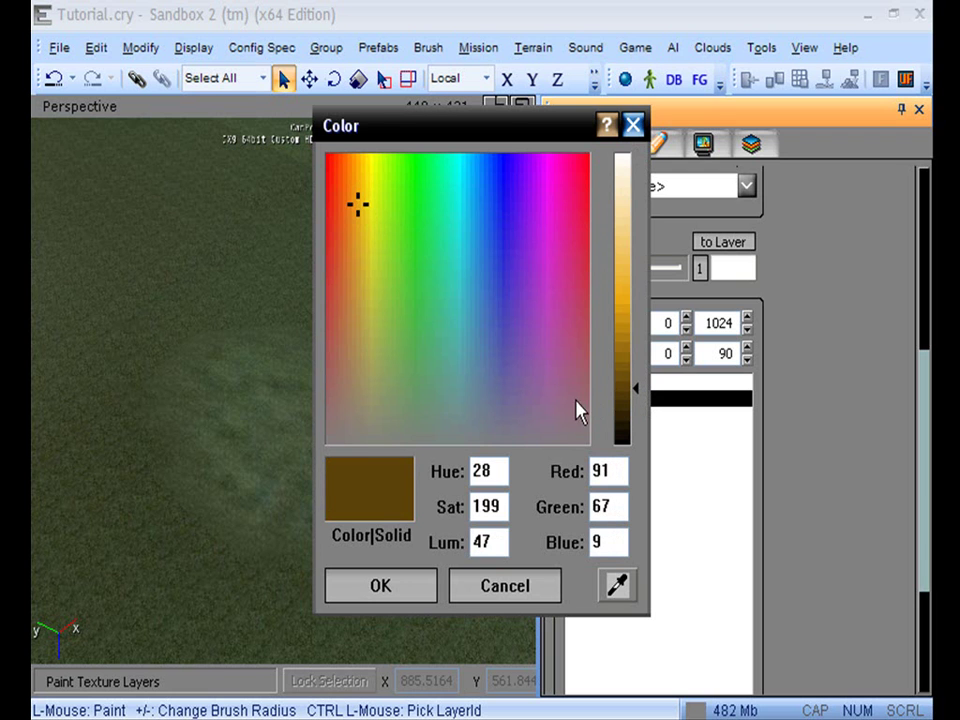
click(427, 600)
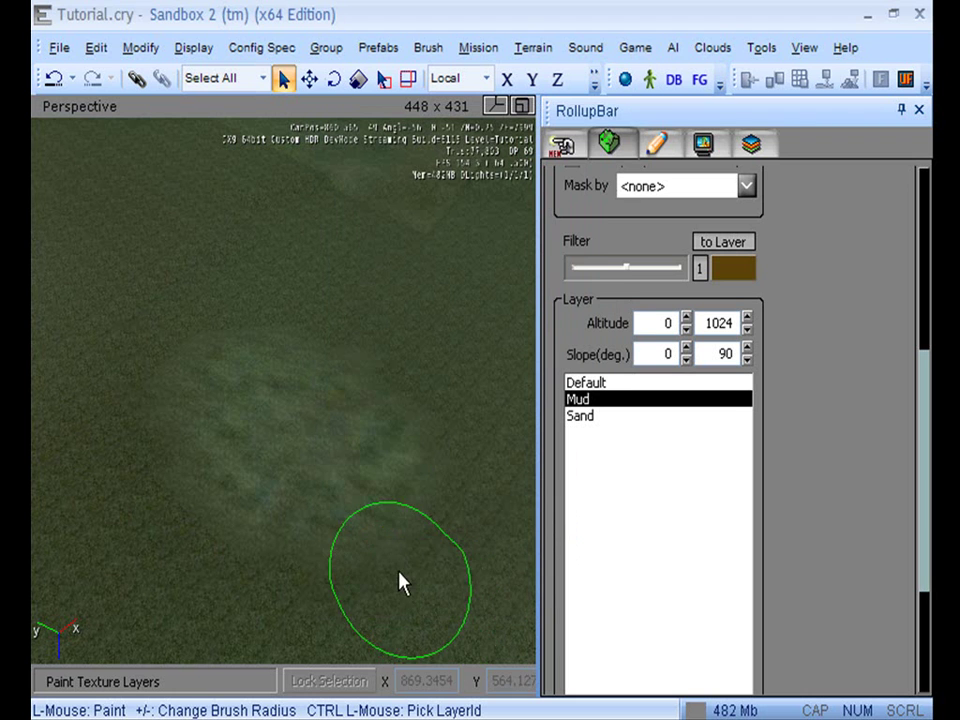
Paint a large brown mud patch on the terrain, pulling the view back to enlarge it.
click(400, 580)
mouse_move(400, 583)
mouse_down()
mouse_move(314, 580)
mouse_move(309, 552)
mouse_move(321, 523)
mouse_move(380, 525)
mouse_up()
key(s)
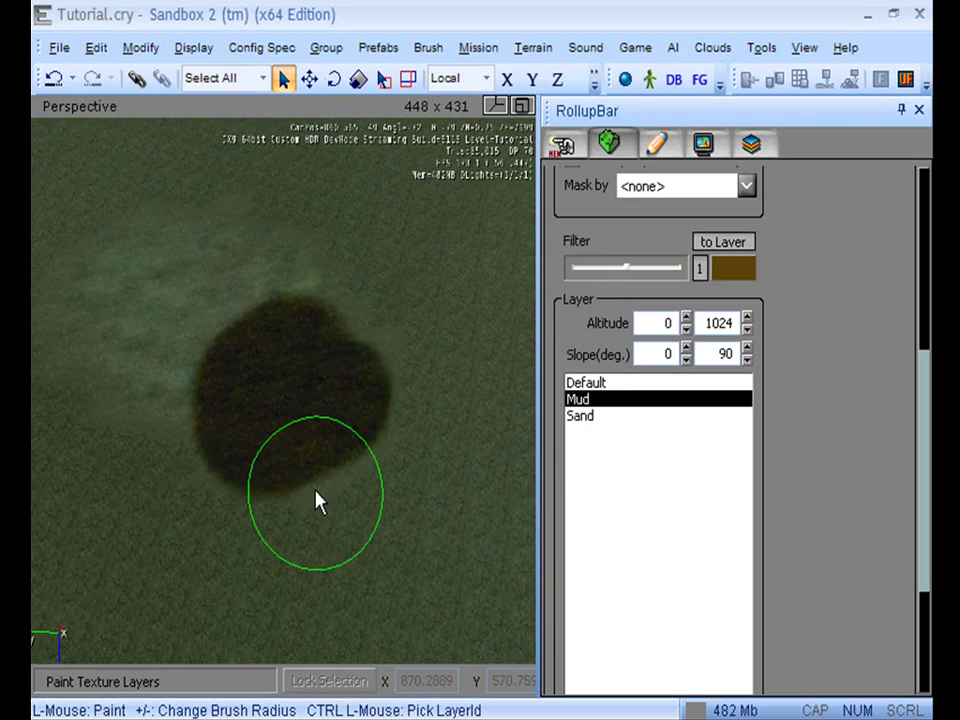
key(s)
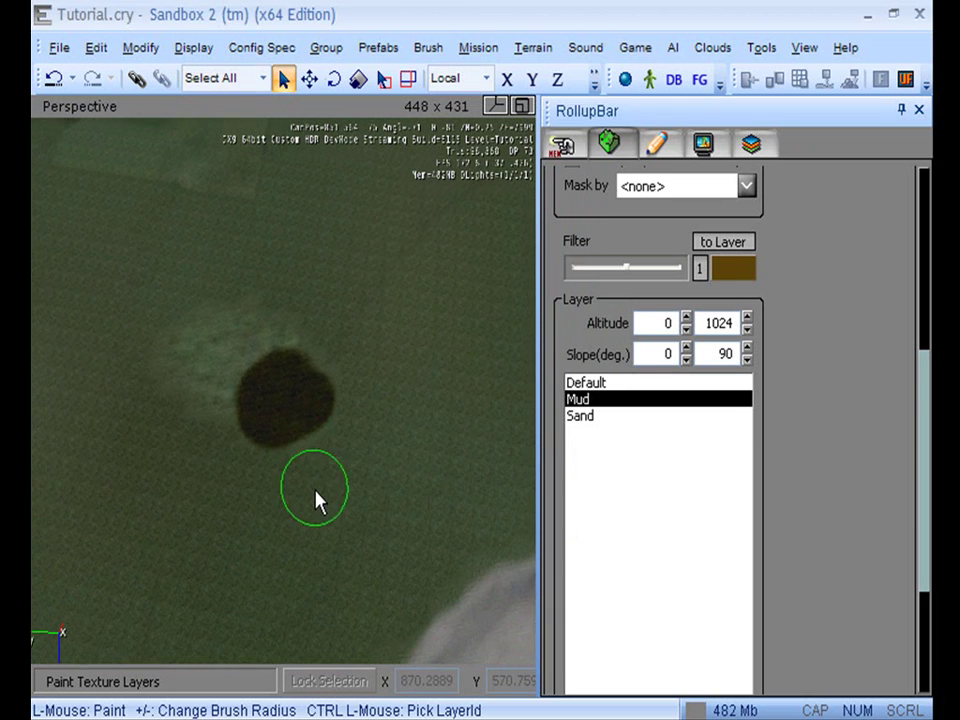
mouse_move(285, 462)
mouse_down()
mouse_move(336, 450)
mouse_move(275, 399)
mouse_move(306, 443)
mouse_move(266, 359)
mouse_move(239, 449)
mouse_move(311, 411)
mouse_move(216, 435)
mouse_move(278, 372)
mouse_move(212, 442)
mouse_move(261, 343)
mouse_move(290, 414)
mouse_move(218, 453)
mouse_move(270, 357)
mouse_move(310, 448)
mouse_move(256, 461)
mouse_move(383, 418)
mouse_up()
Change the filter colour to dark blue (Red 3, Green 12, Blue 109).
click(738, 270)
drag(413, 300, 507, 261)
mouse_move(640, 400)
mouse_down()
mouse_move(638, 292)
mouse_move(640, 386)
mouse_up()
drag(507, 261, 500, 170)
drag(640, 393, 638, 354)
click(400, 588)
Paint a dark blue patch beside the brown mud.
mouse_move(407, 596)
mouse_down()
mouse_move(407, 557)
mouse_move(428, 580)
mouse_up()
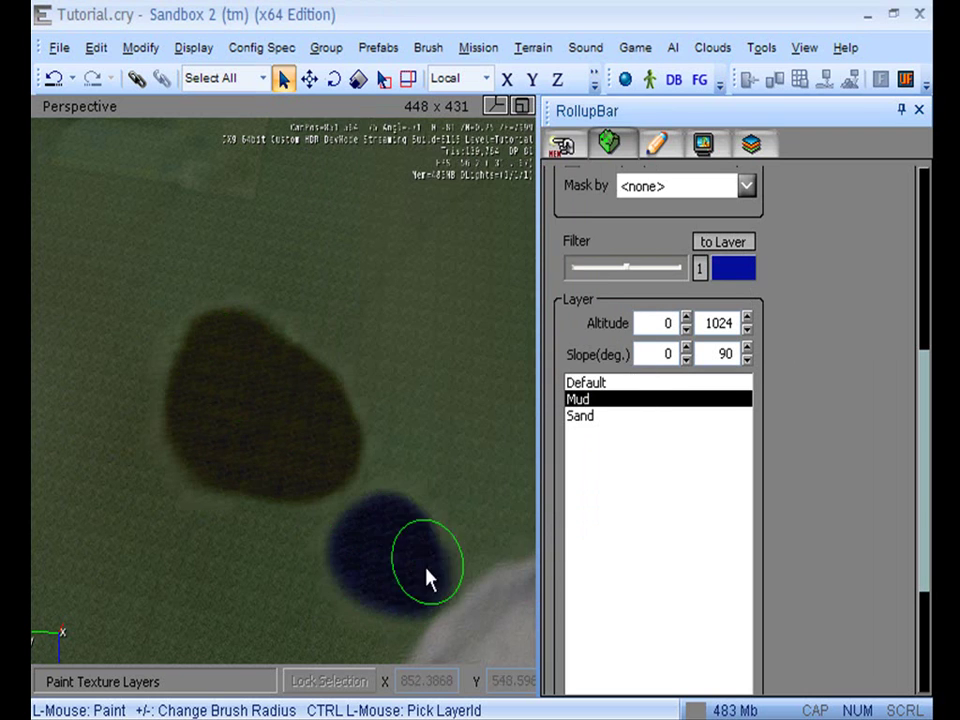
scroll(420, 578, up, 8)
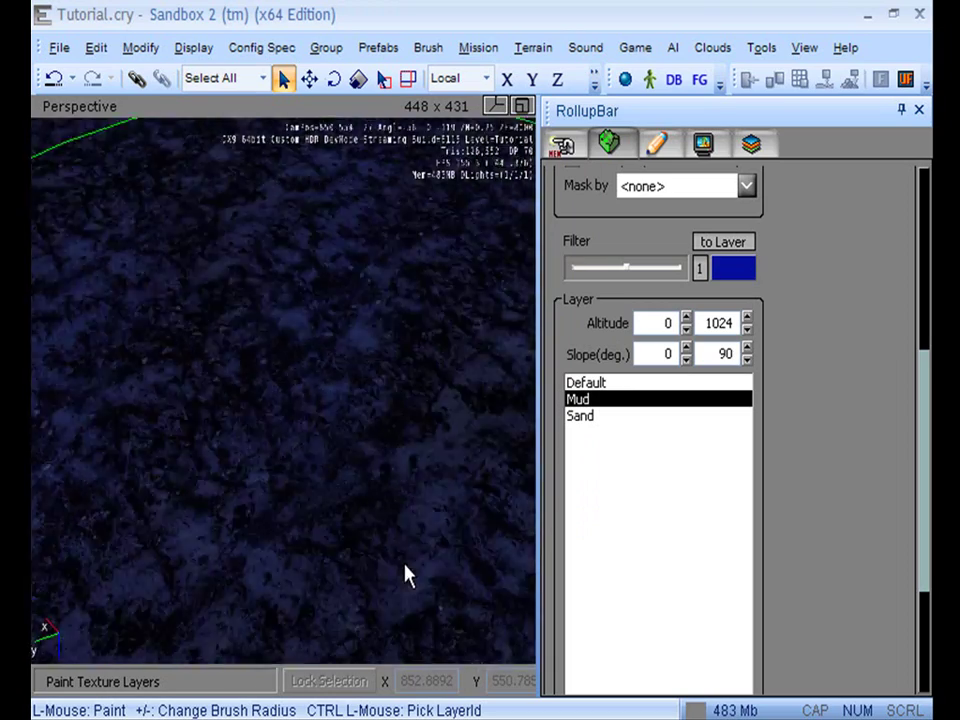
scroll(407, 575, down, 8)
Set the filter colour to red (Hue 0).
click(728, 270)
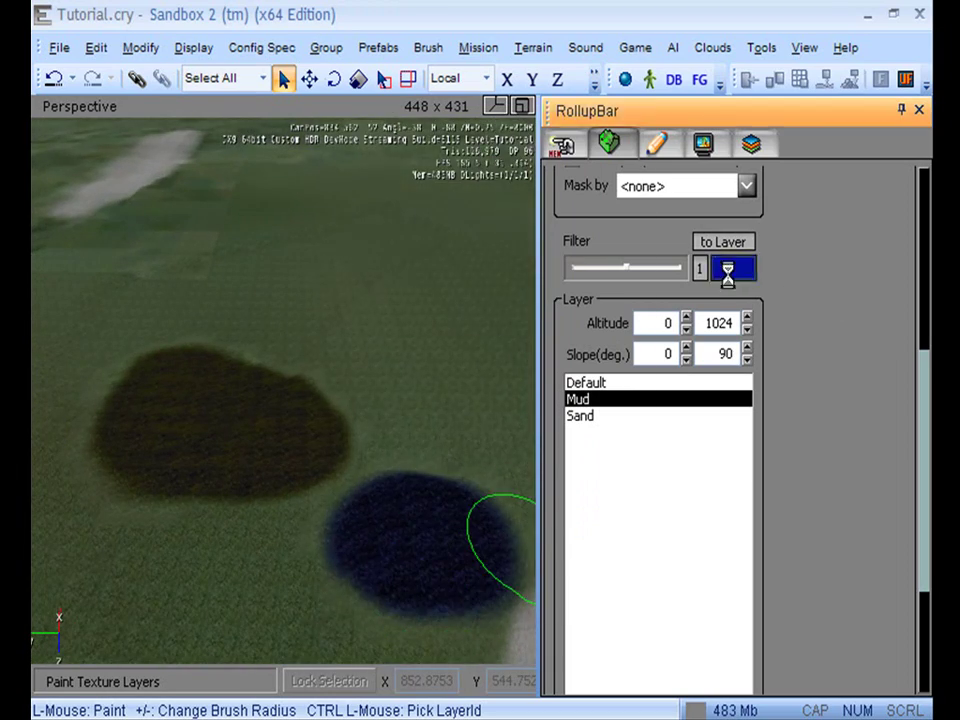
click(327, 154)
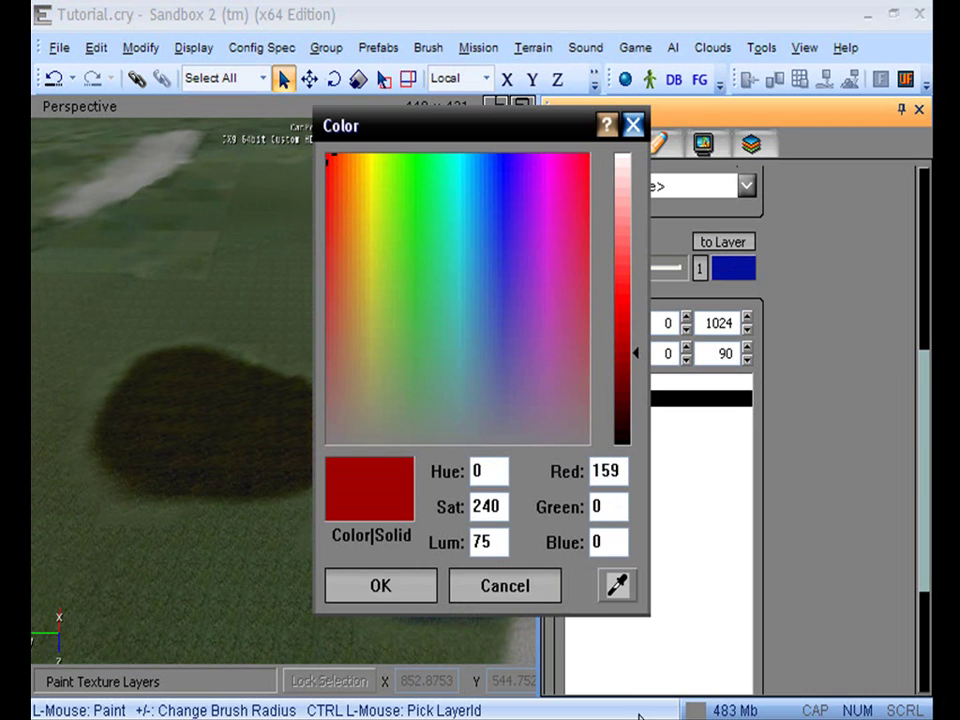
click(414, 594)
Paint red strokes bending around the brown and blue patches.
mouse_move(418, 468)
mouse_down()
mouse_move(410, 377)
mouse_move(326, 386)
mouse_up()
click(220, 515)
mouse_move(222, 516)
mouse_down()
mouse_move(212, 566)
mouse_move(266, 590)
mouse_move(326, 604)
mouse_up()
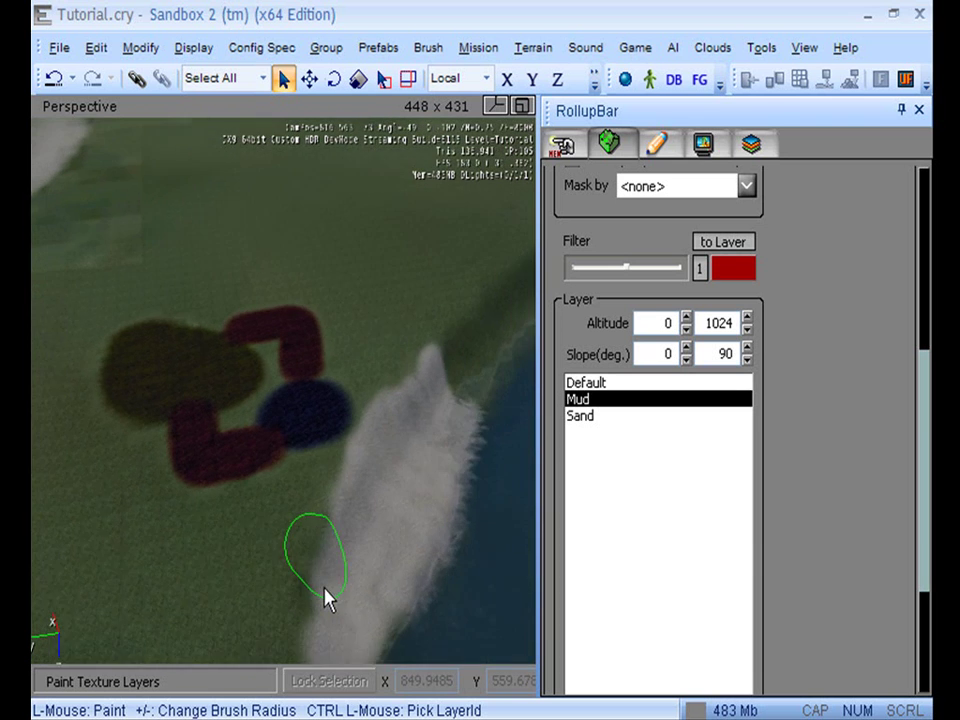
key(a)
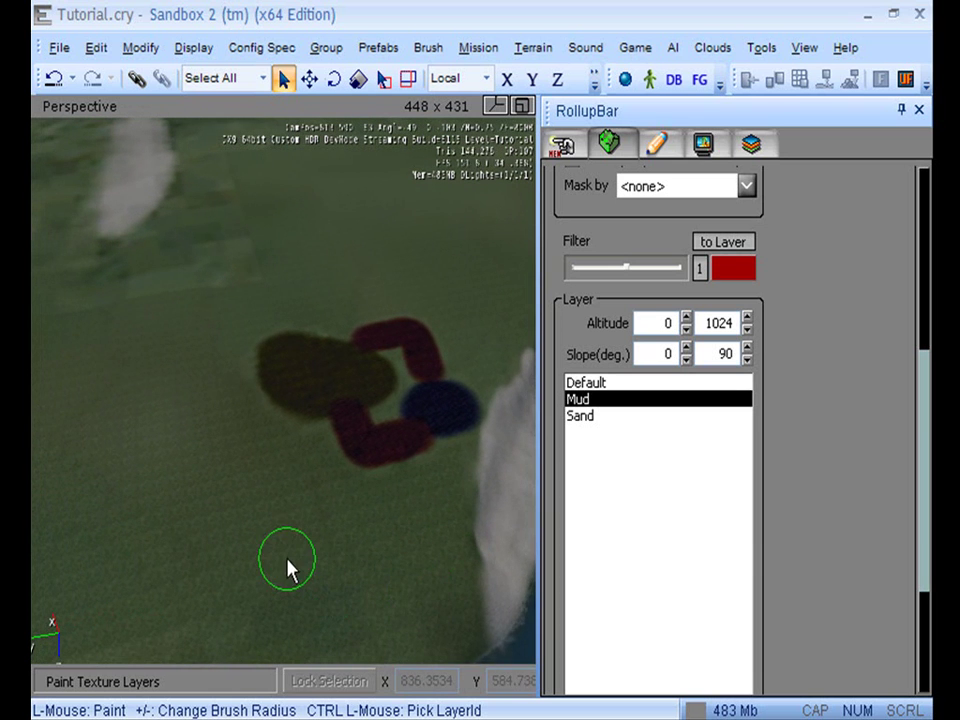